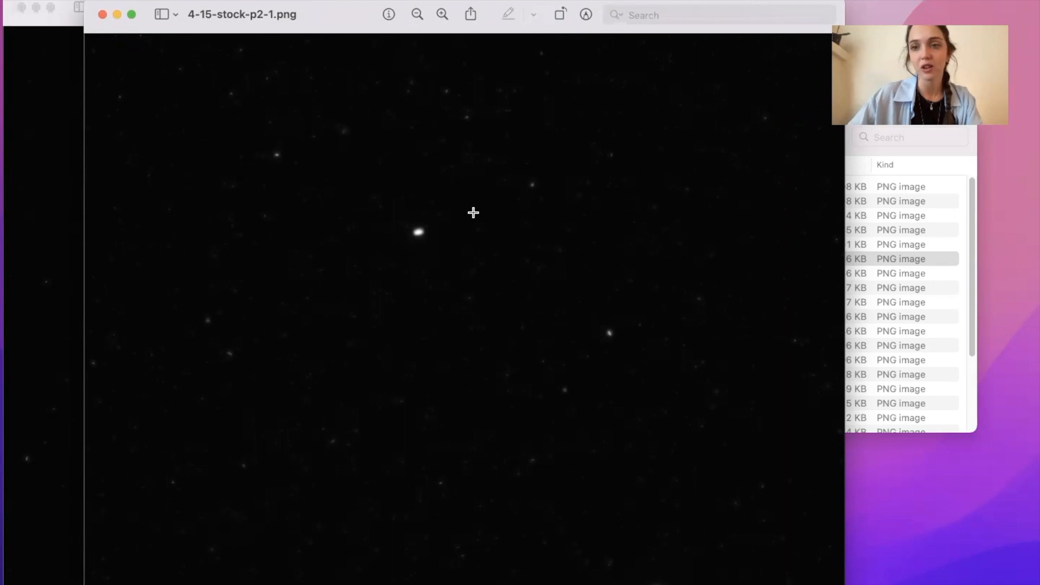
Clear the image previews out of the way and load 4-15-stock-p2-1.png from the 4-15particles folder into ImageJ.
{"action": "left_click_drag", "start_coordinate": [344, 10], "coordinate": [265, 146]}
{"action": "left_click_drag", "start_coordinate": [290, 6], "coordinate": [283, 151]}
{"action": "left_click", "coordinate": [824, 146]}
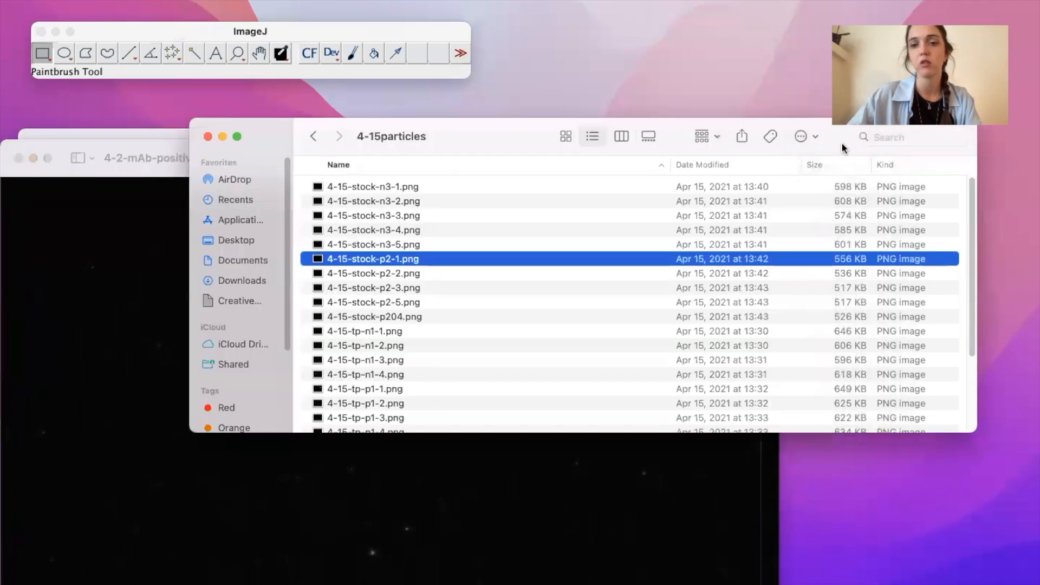
{"action": "left_click_drag", "start_coordinate": [334, 264], "coordinate": [148, 62]}
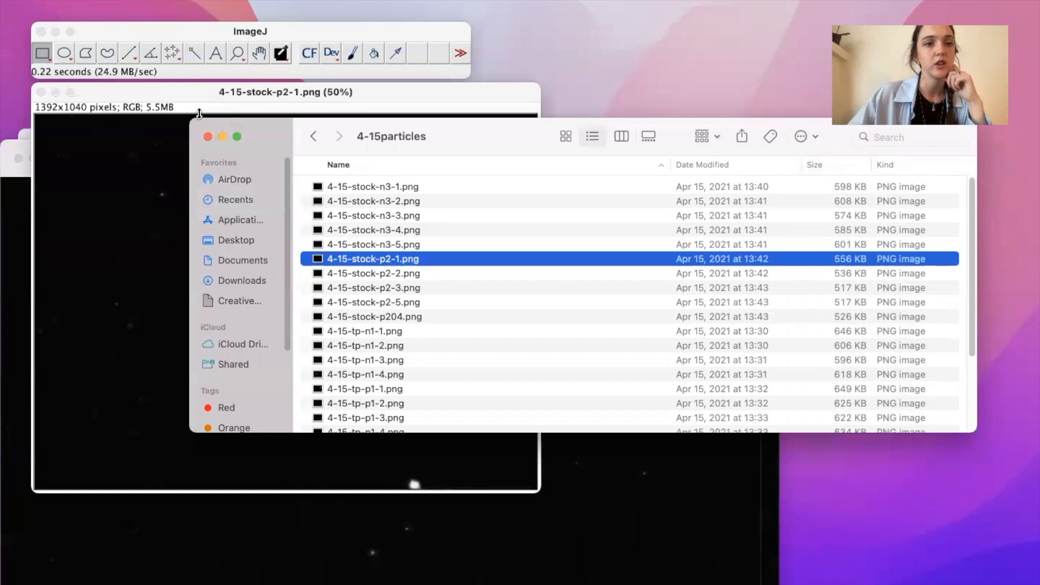
Bring the loaded image to the front and arrange the ImageJ toolbar just above it.
{"action": "left_click", "coordinate": [167, 89]}
{"action": "mouse_move", "coordinate": [279, 32]}
{"action": "left_mouse_down"}
{"action": "mouse_move", "coordinate": [389, 1]}
{"action": "mouse_move", "coordinate": [264, 24]}
{"action": "left_mouse_up"}
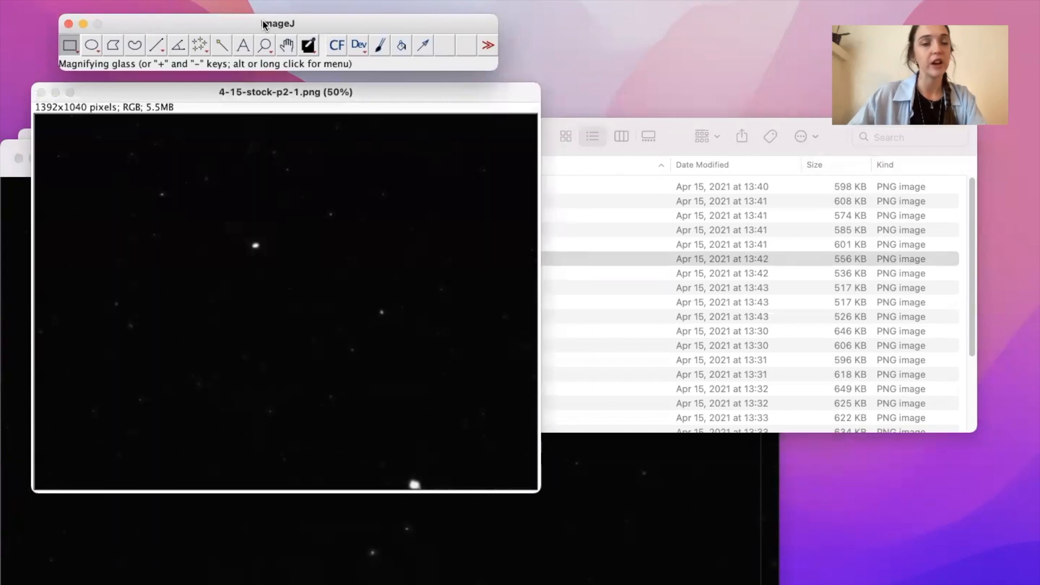
{"action": "left_click_drag", "start_coordinate": [264, 24], "coordinate": [271, 23]}
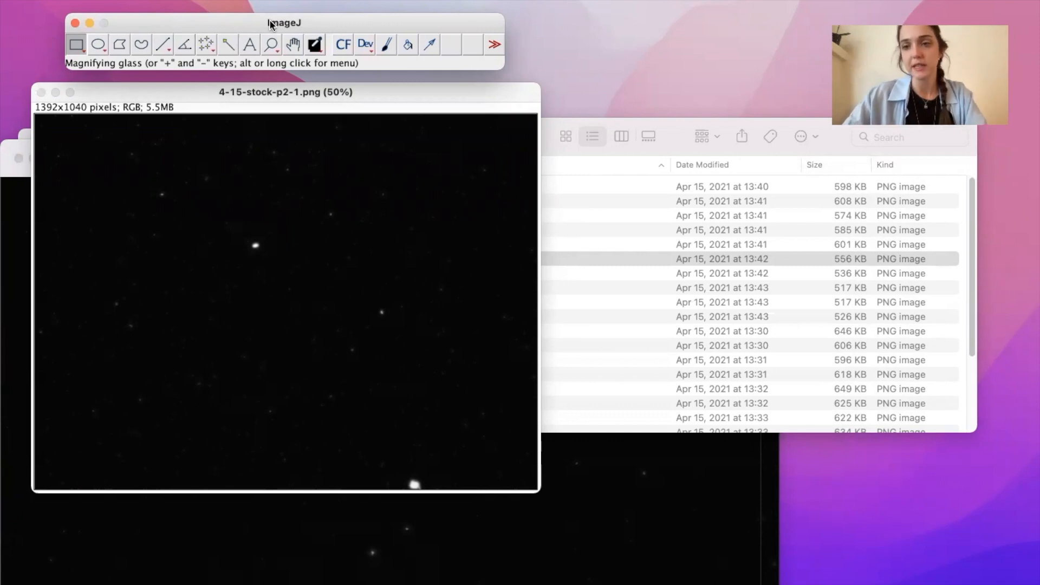
{"action": "left_click_drag", "start_coordinate": [249, 25], "coordinate": [240, 14]}
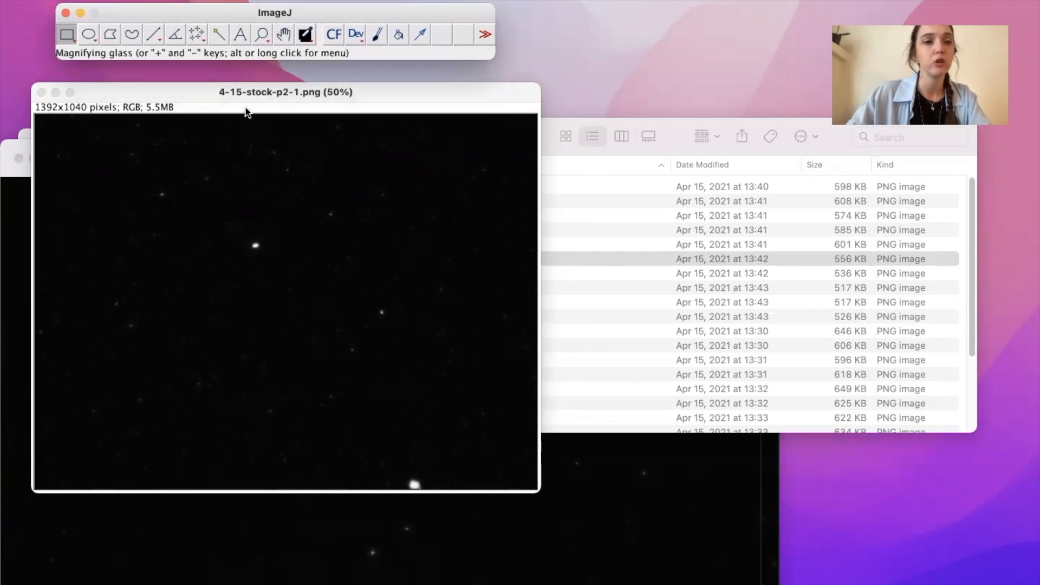
{"action": "left_click_drag", "start_coordinate": [232, 95], "coordinate": [239, 95]}
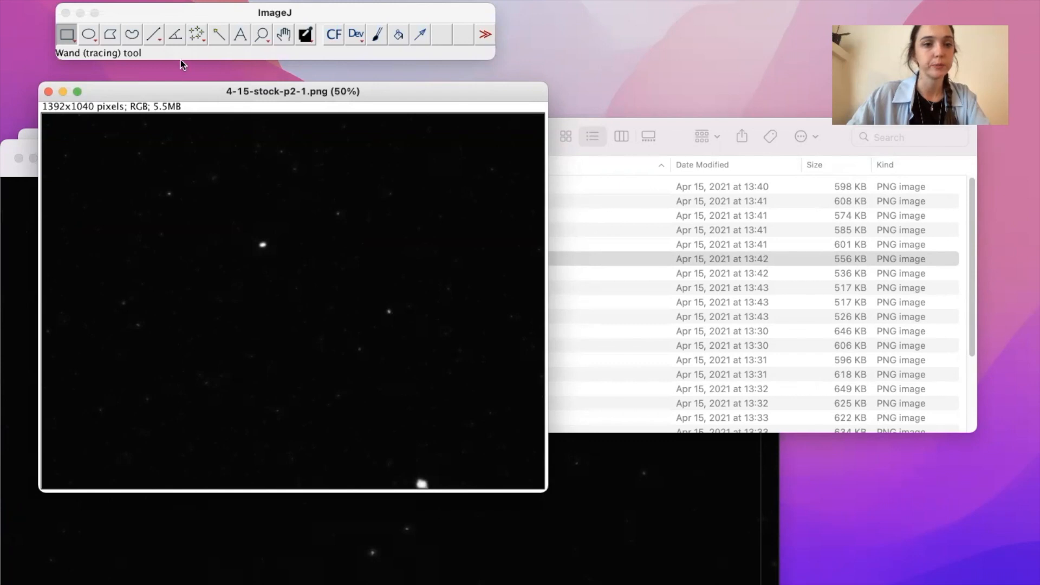
Convert the 4-15-stock-p2-1.png image from RGB to 8-bit.
{"action": "left_click", "coordinate": [155, 1]}
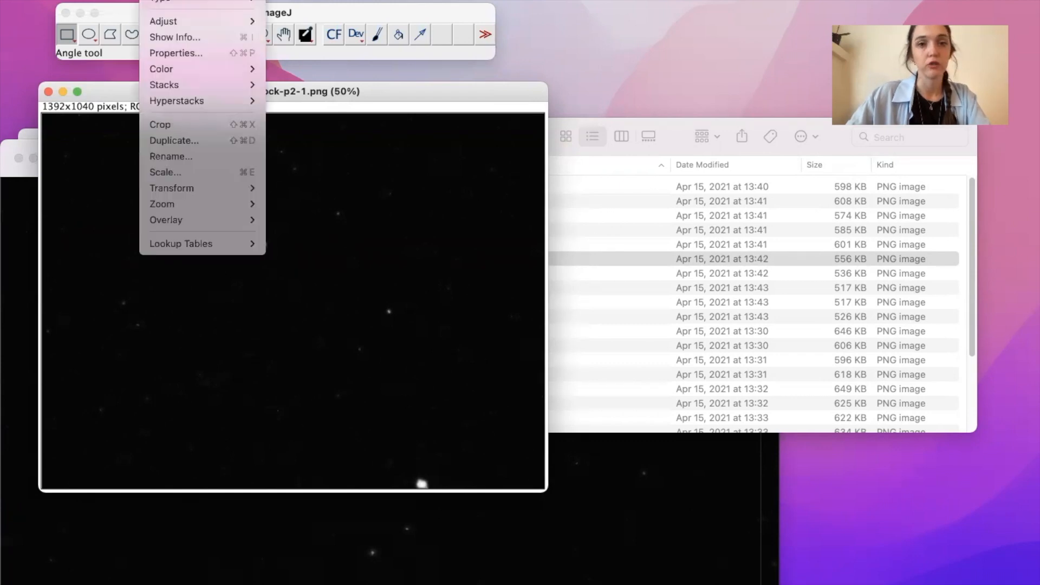
{"action": "mouse_move", "coordinate": [163, 1]}
{"action": "left_click", "coordinate": [318, 0]}
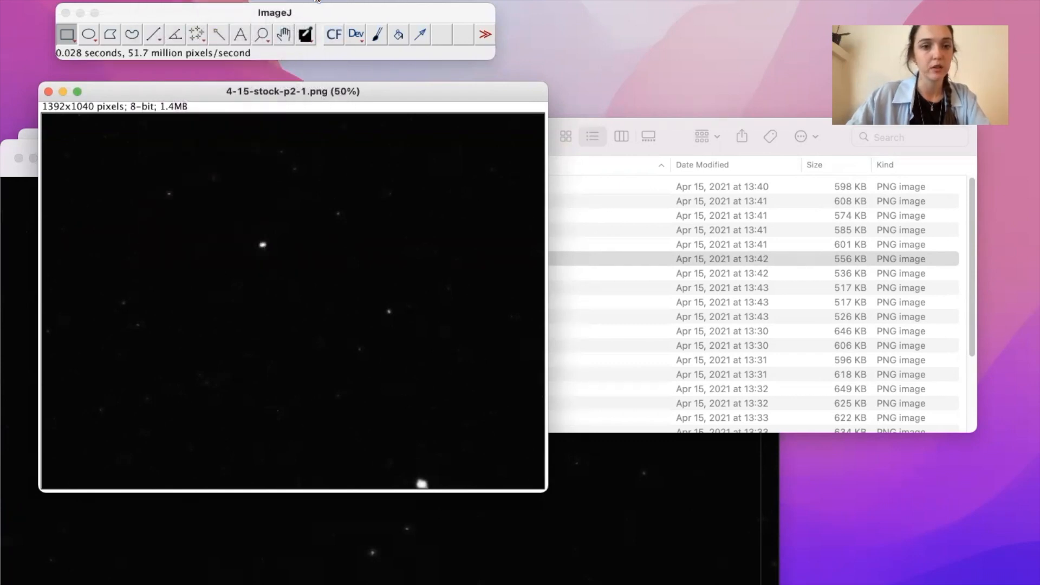
Open the Threshold adjustment for the 8-bit image and try several upper limits, settling on 44.
{"action": "left_click", "coordinate": [113, 0]}
{"action": "mouse_move", "coordinate": [155, 0]}
{"action": "mouse_move", "coordinate": [165, 22]}
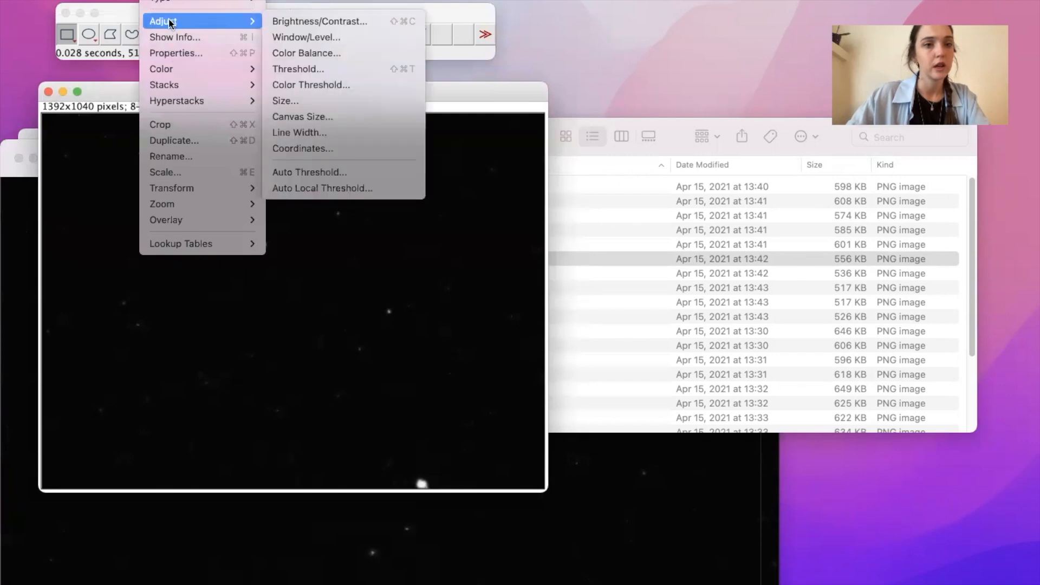
{"action": "left_click", "coordinate": [311, 69]}
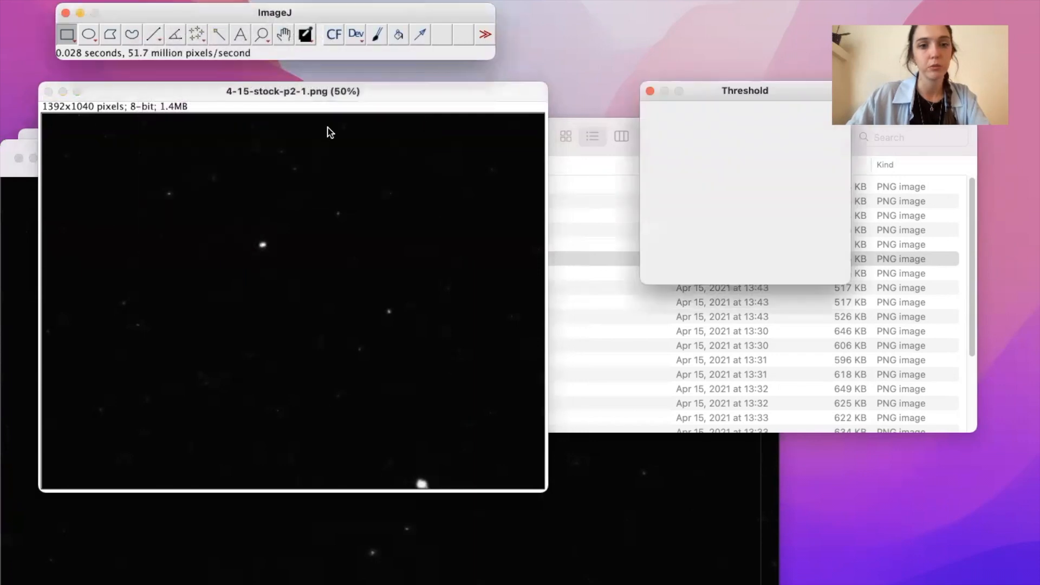
{"action": "left_click_drag", "start_coordinate": [658, 181], "coordinate": [745, 181]}
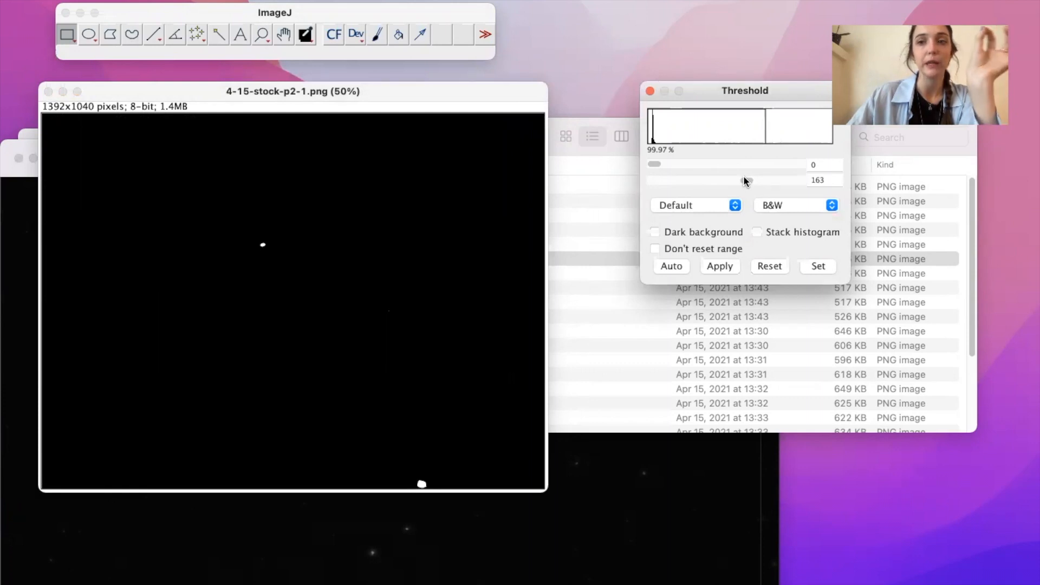
{"action": "mouse_move", "coordinate": [744, 181]}
{"action": "left_mouse_down"}
{"action": "mouse_move", "coordinate": [647, 191]}
{"action": "mouse_move", "coordinate": [664, 186]}
{"action": "left_mouse_up"}
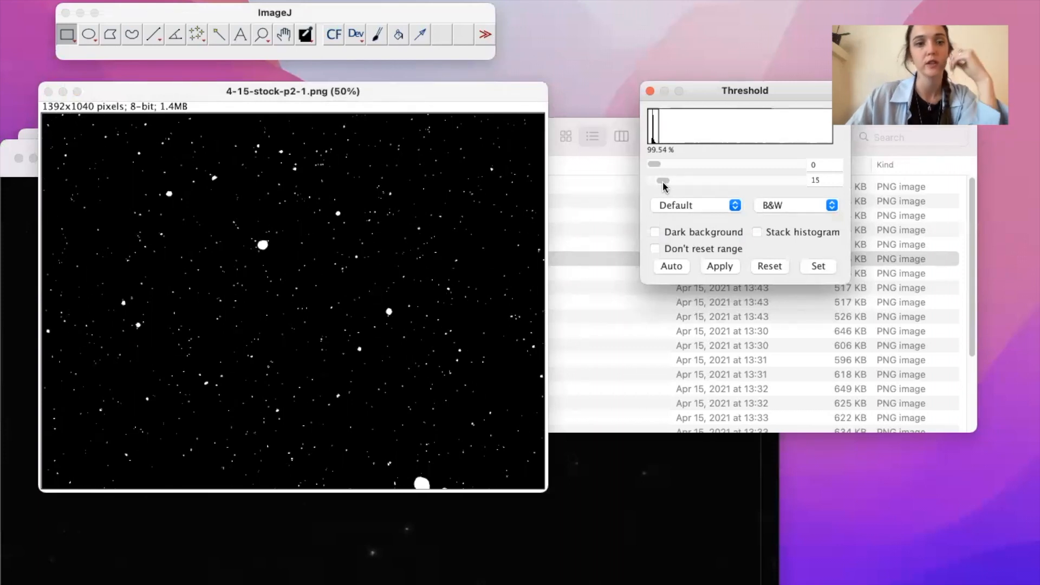
{"action": "mouse_move", "coordinate": [664, 186]}
{"action": "left_mouse_down"}
{"action": "mouse_move", "coordinate": [698, 188]}
{"action": "mouse_move", "coordinate": [679, 185]}
{"action": "left_mouse_up"}
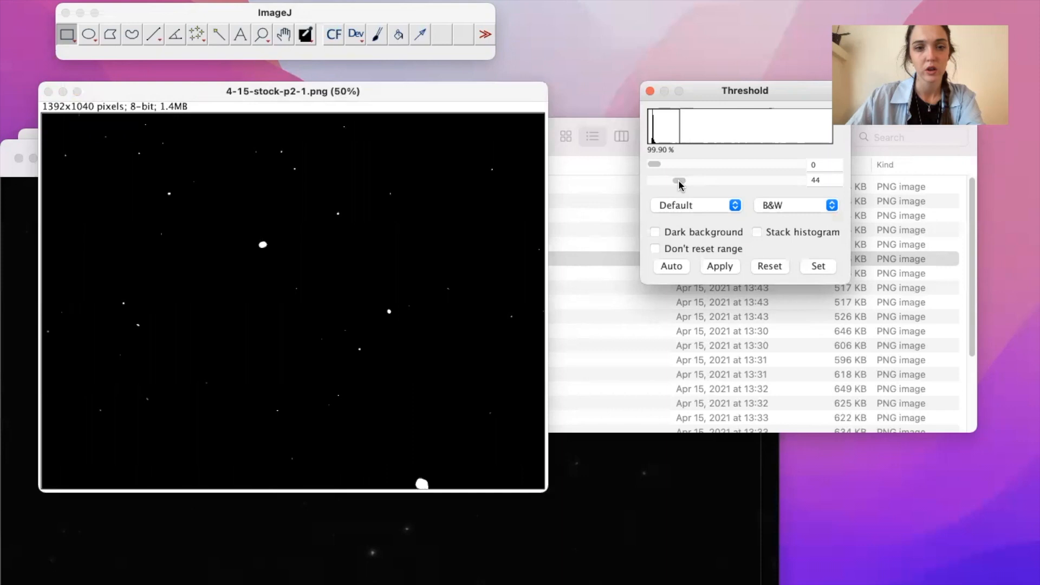
Bring back the original image preview and place it, shrunk, beside the thresholded image, with the Threshold dialog above it.
{"action": "left_click", "coordinate": [616, 157]}
{"action": "key", "text": "super+o"}
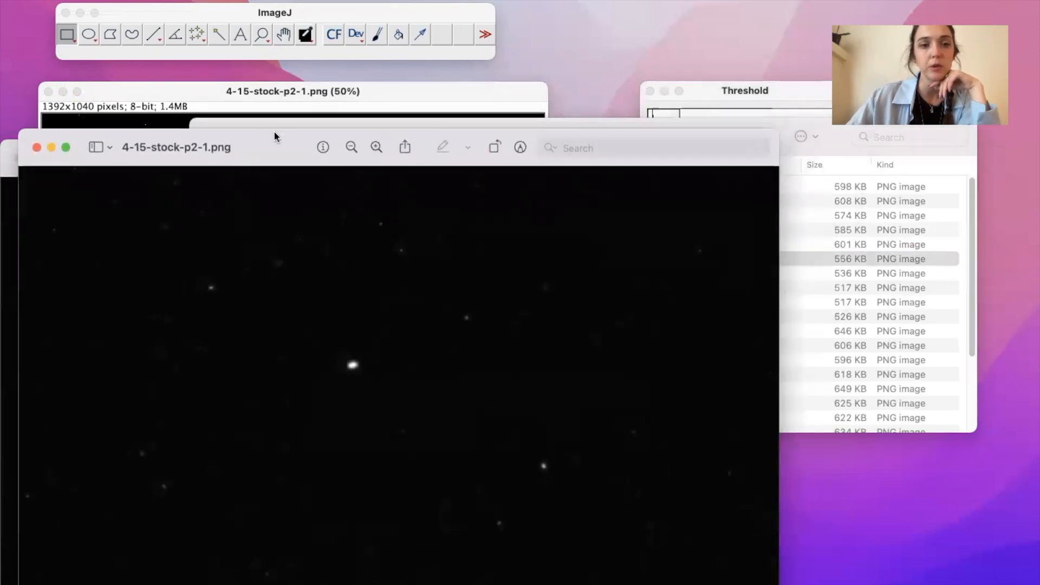
{"action": "left_click_drag", "start_coordinate": [245, 144], "coordinate": [540, 4]}
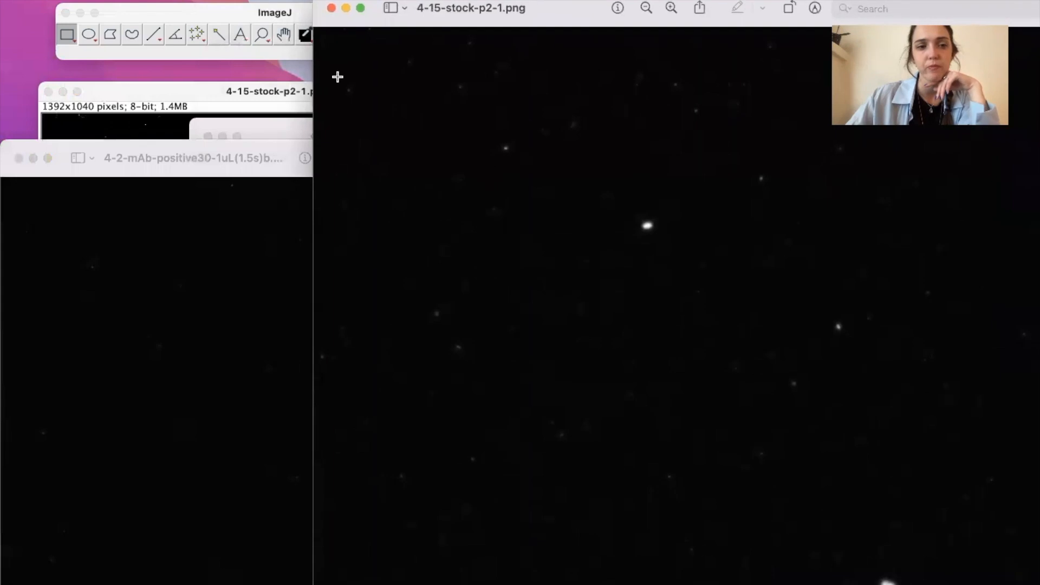
{"action": "left_click", "coordinate": [238, 124]}
{"action": "left_click", "coordinate": [226, 94]}
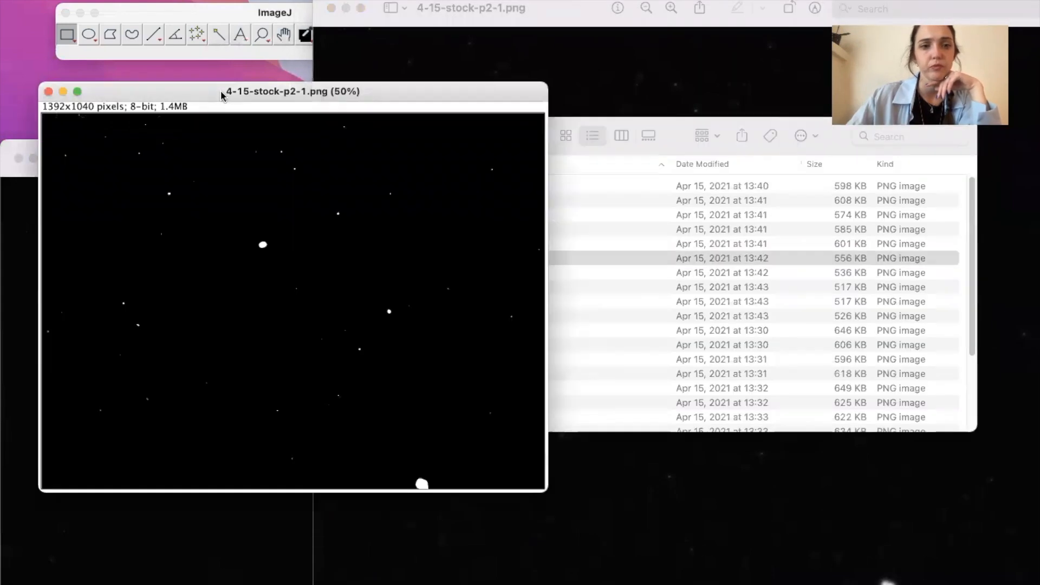
{"action": "left_click", "coordinate": [504, 10]}
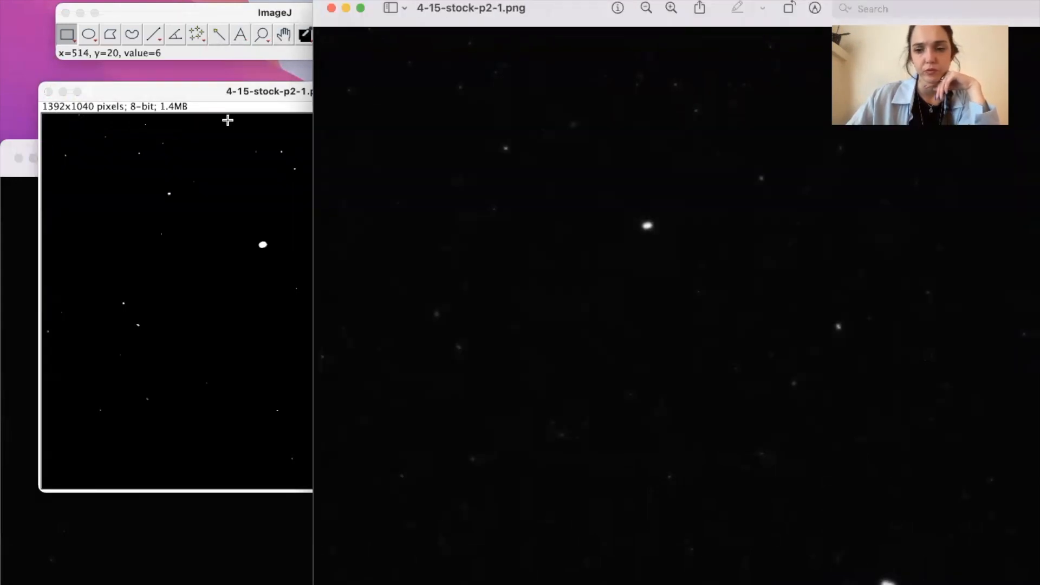
{"action": "left_click_drag", "start_coordinate": [368, 11], "coordinate": [631, 368]}
{"action": "left_click_drag", "start_coordinate": [810, 95], "coordinate": [727, 102]}
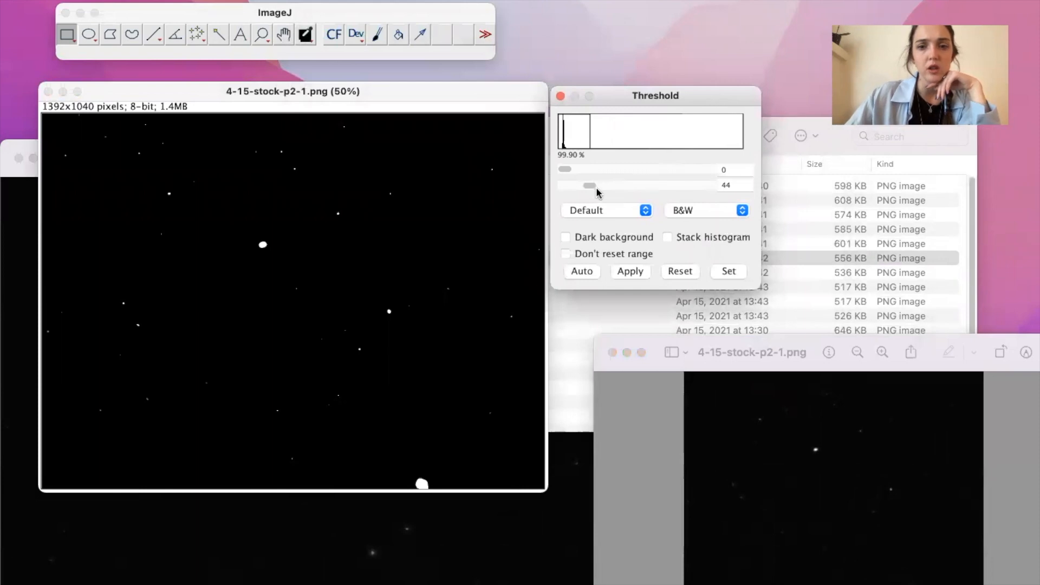
Set the upper threshold to 78, comparing the particles with the original image, and apply it.
{"action": "left_click_drag", "start_coordinate": [590, 187], "coordinate": [611, 186]}
{"action": "left_click_drag", "start_coordinate": [636, 337], "coordinate": [593, 104]}
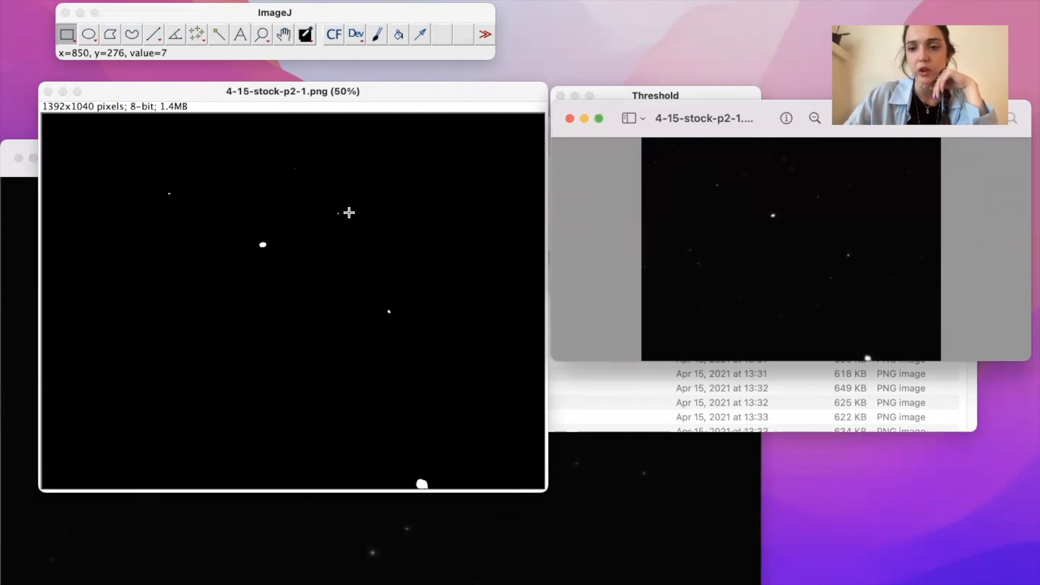
{"action": "left_click", "coordinate": [222, 92]}
{"action": "left_click", "coordinate": [671, 99]}
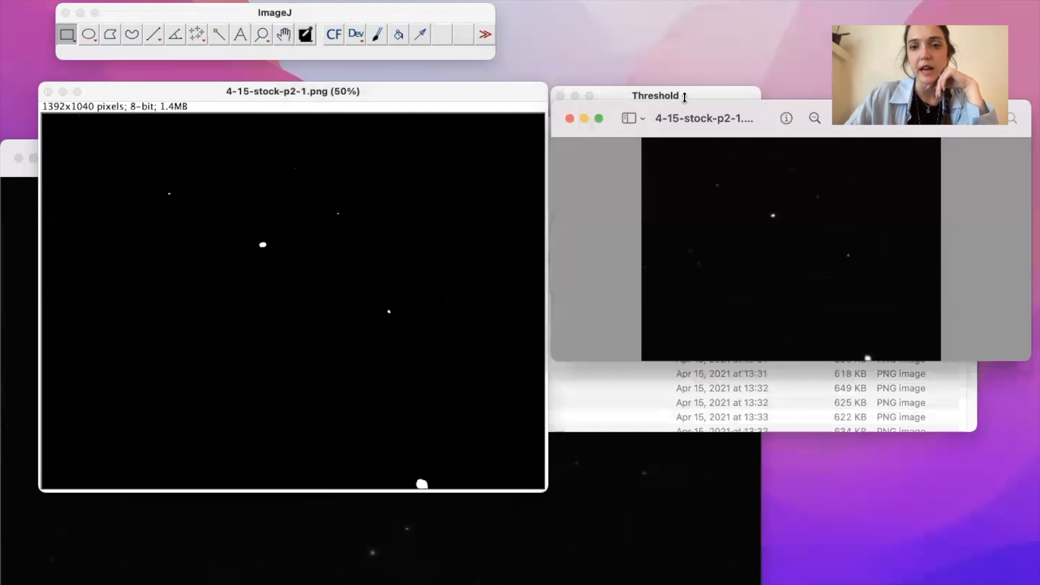
{"action": "left_click_drag", "start_coordinate": [751, 114], "coordinate": [780, 296]}
{"action": "left_click", "coordinate": [684, 161]}
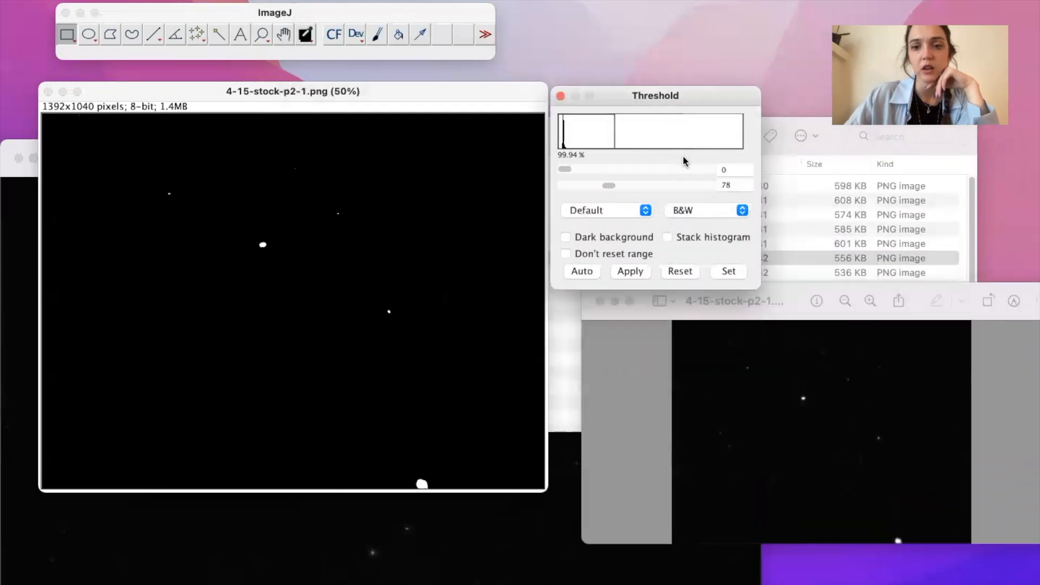
{"action": "left_click", "coordinate": [630, 271]}
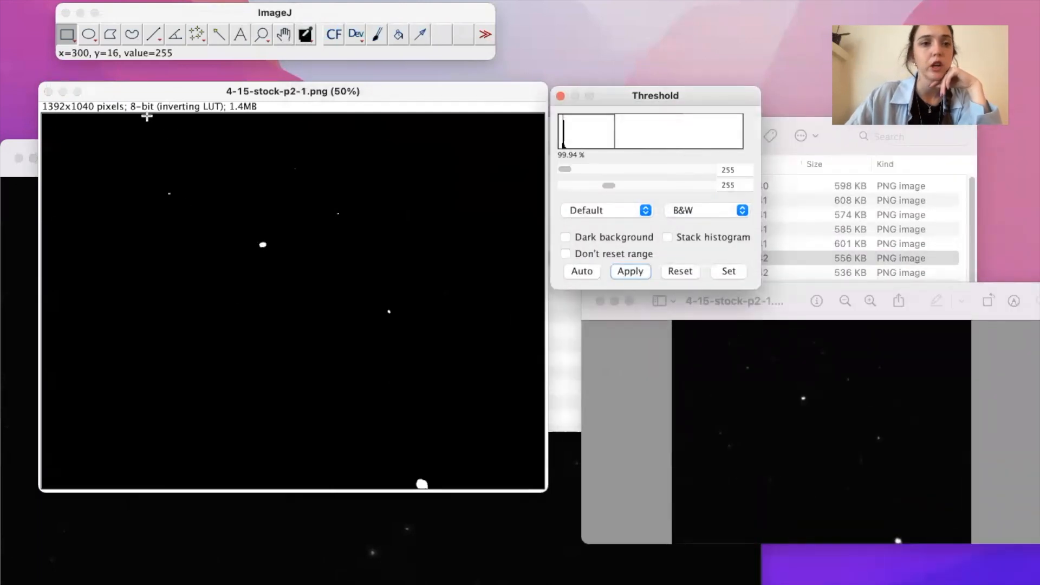
Run Analyze Particles on the thresholded image with size 0-Infinity, circularity 0.00-1.00, Show set to Masks, and Summarize enabled.
{"action": "left_click", "coordinate": [123, 93]}
{"action": "left_click", "coordinate": [247, 0]}
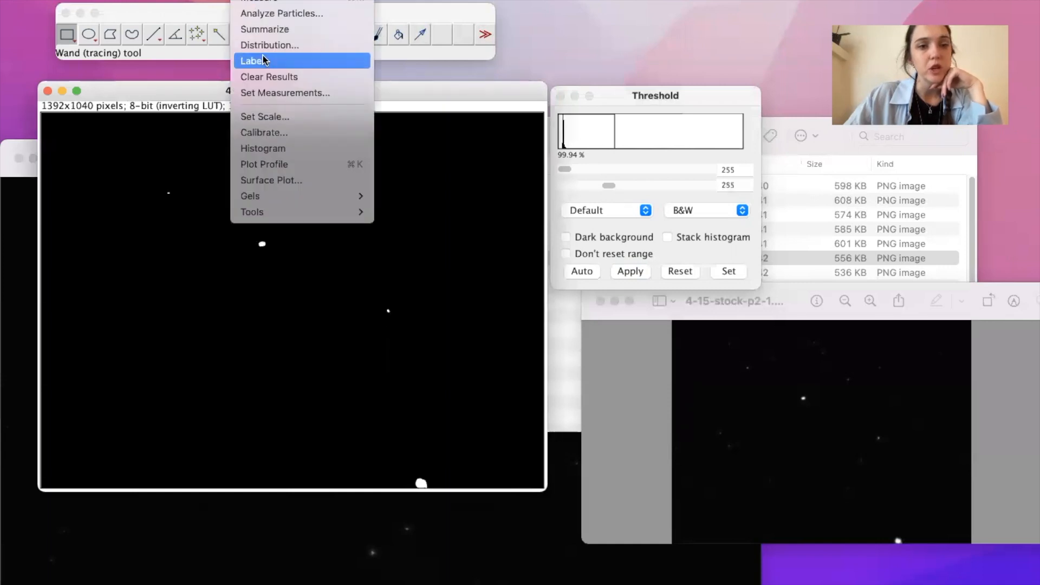
{"action": "left_click", "coordinate": [264, 13]}
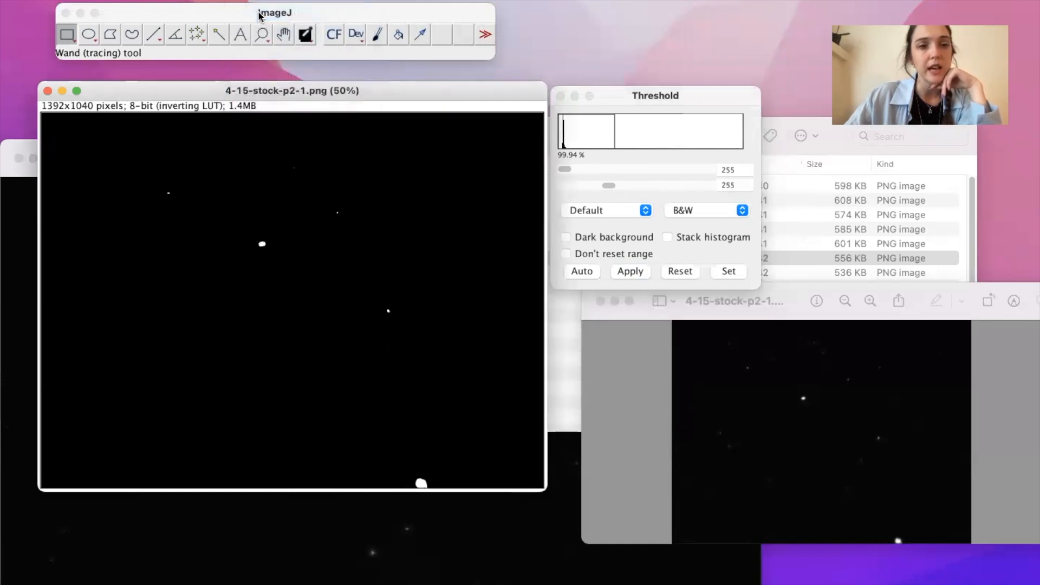
{"action": "left_click_drag", "start_coordinate": [622, 102], "coordinate": [764, 120]}
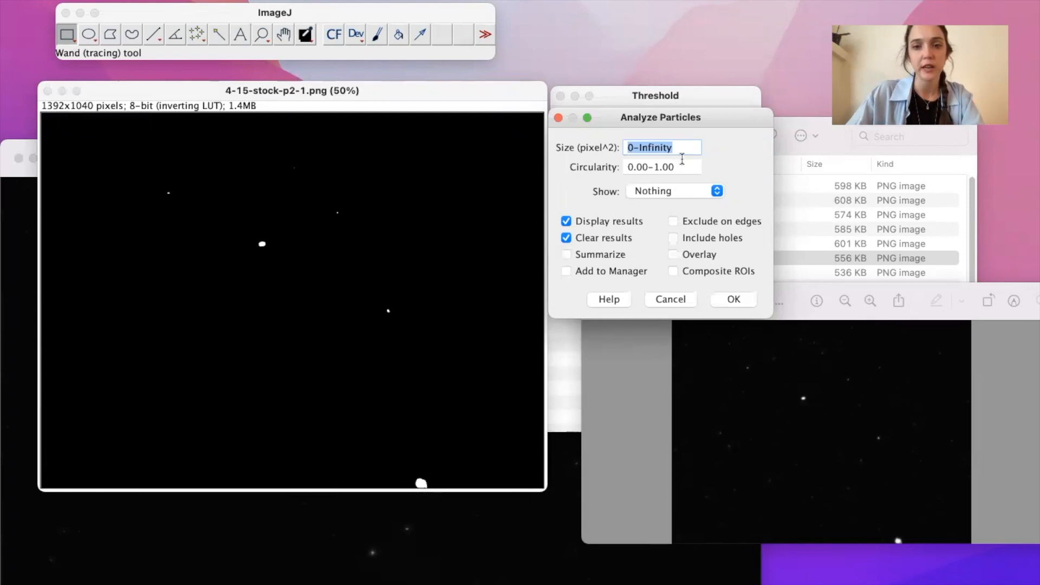
{"action": "key", "text": "Tab"}
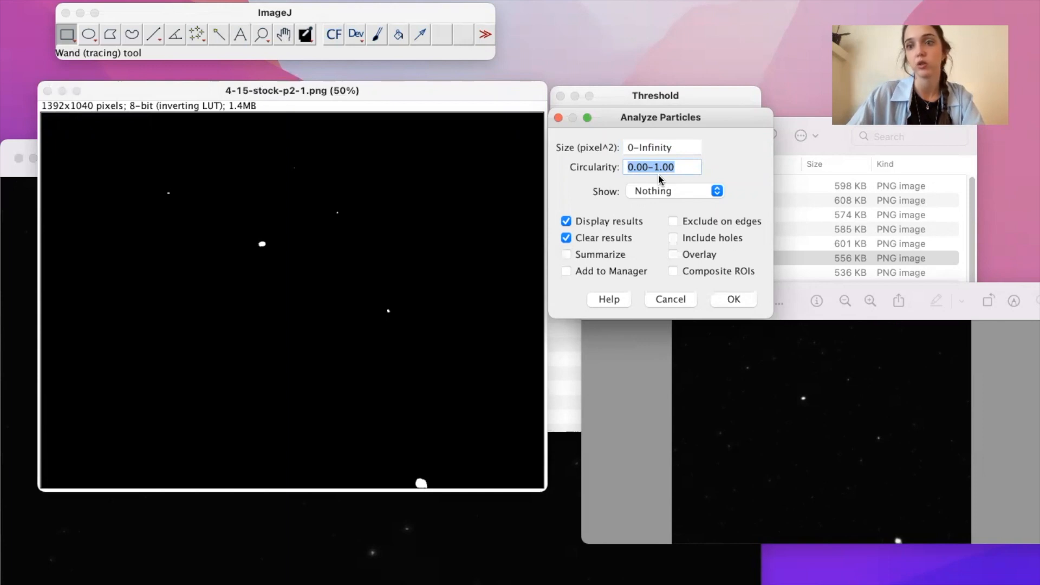
{"action": "left_click_drag", "start_coordinate": [622, 121], "coordinate": [621, 95]}
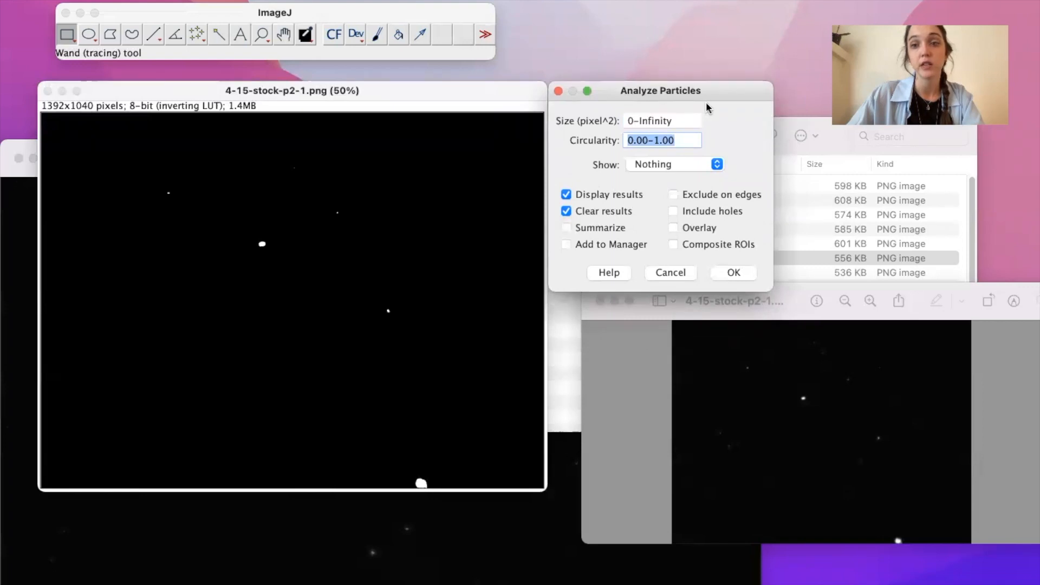
{"action": "left_click", "coordinate": [663, 166]}
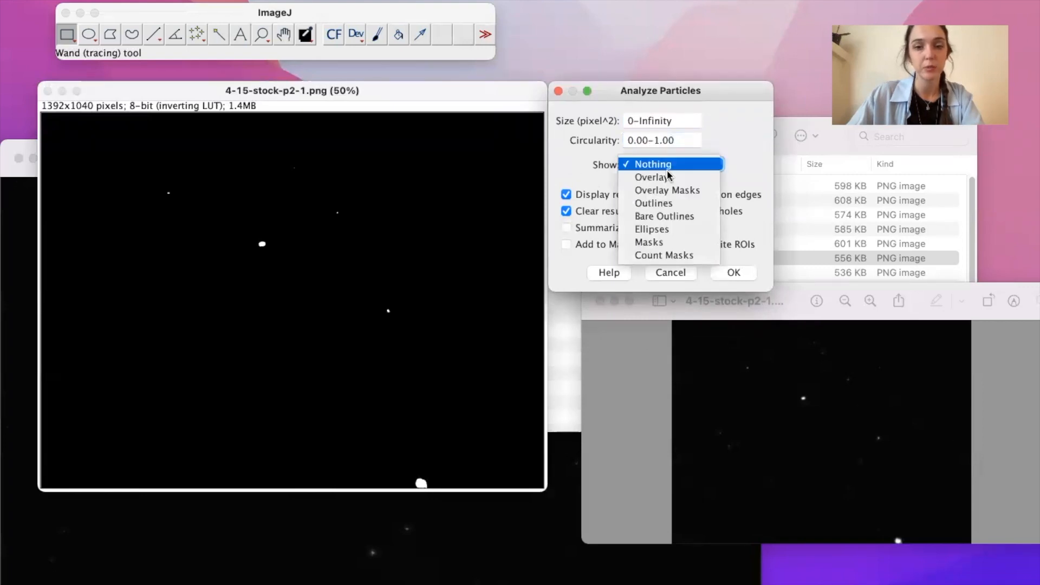
{"action": "left_click", "coordinate": [647, 245]}
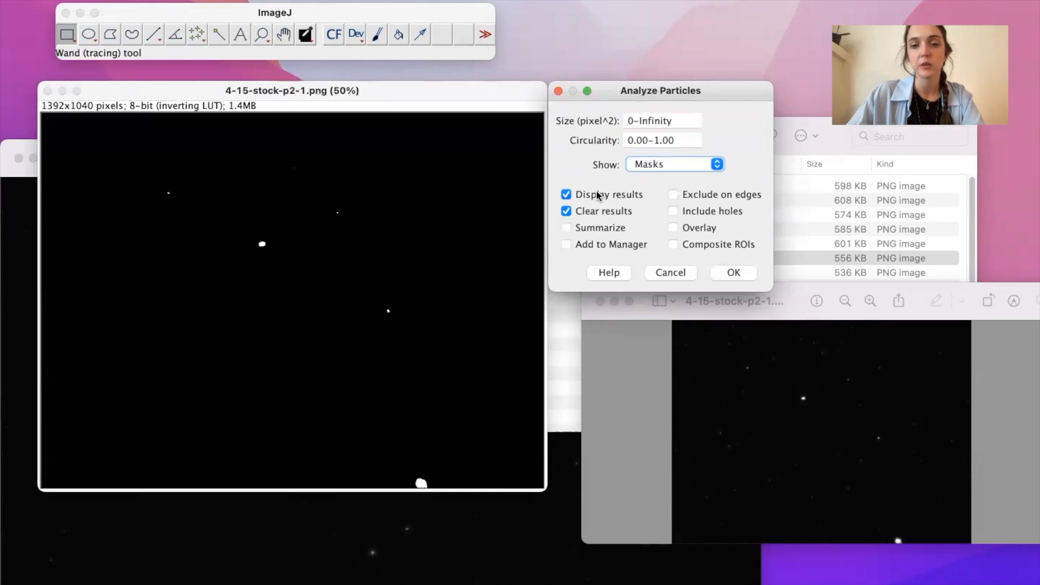
{"action": "left_click", "coordinate": [592, 226]}
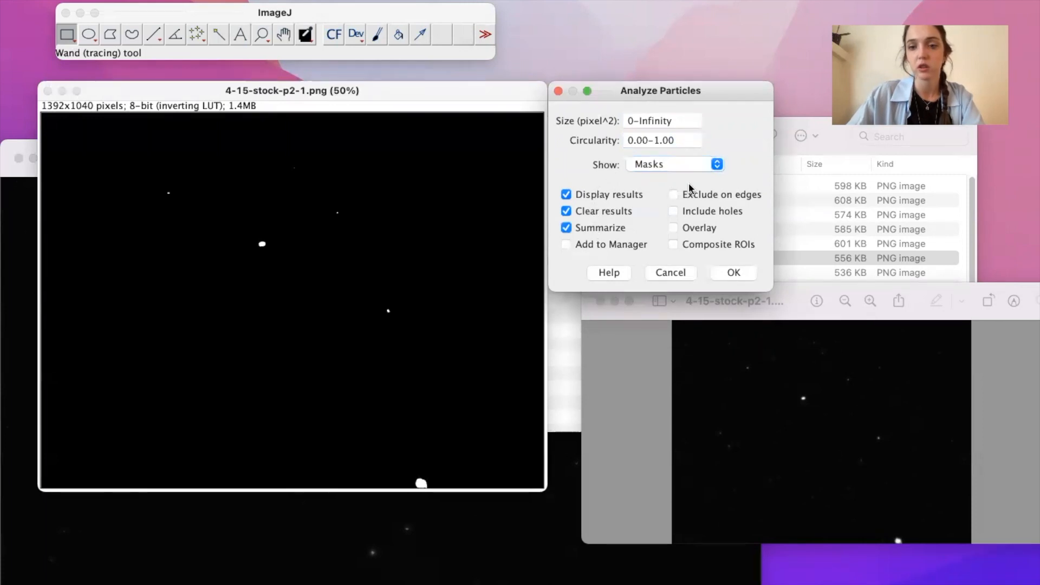
{"action": "left_click", "coordinate": [735, 273]}
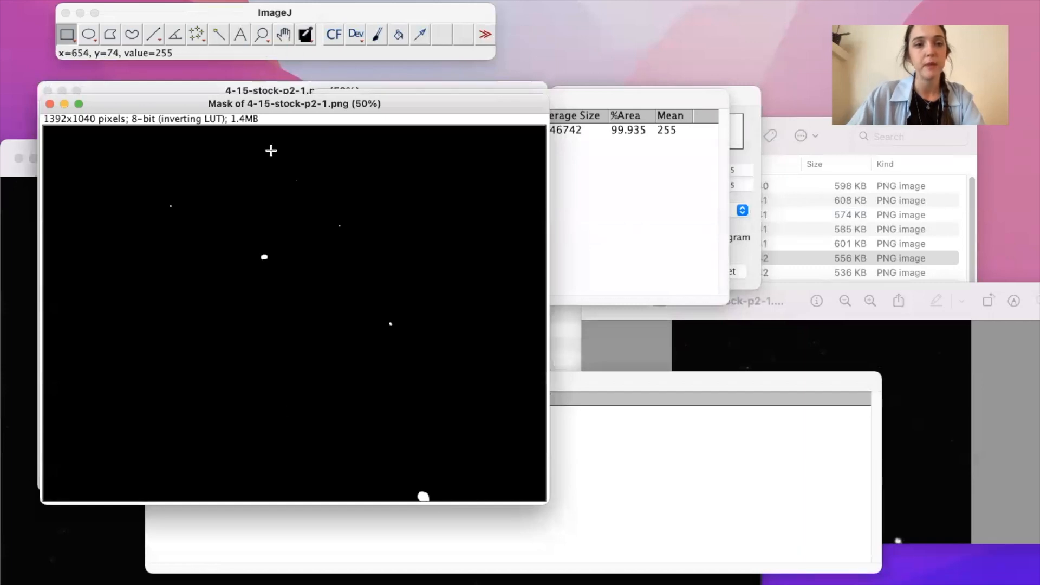
Arrange the mask image, Summary and Results windows apart so that their contents can be read.
{"action": "left_click_drag", "start_coordinate": [236, 104], "coordinate": [219, 9]}
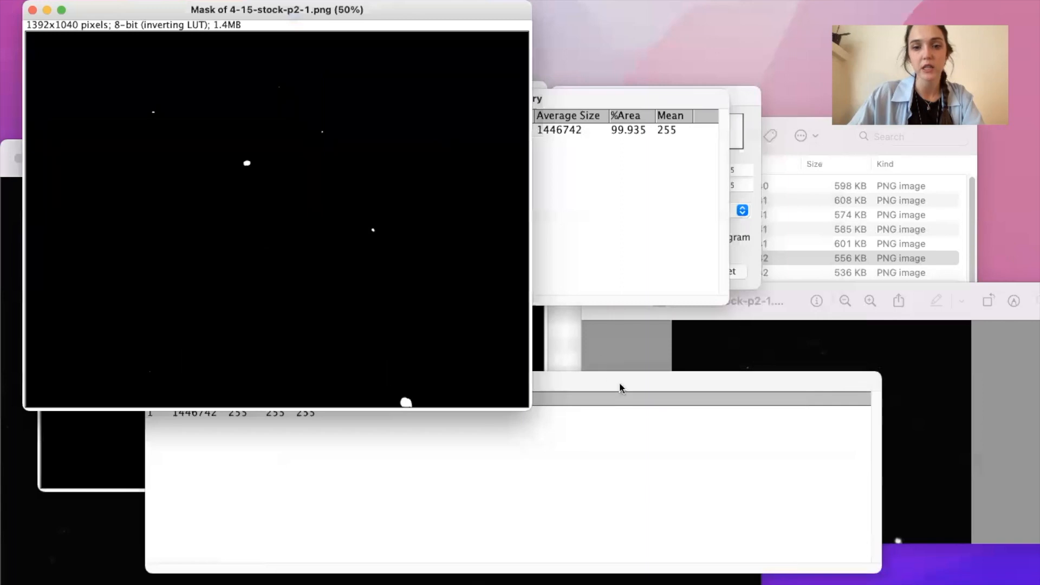
{"action": "left_click", "coordinate": [589, 382]}
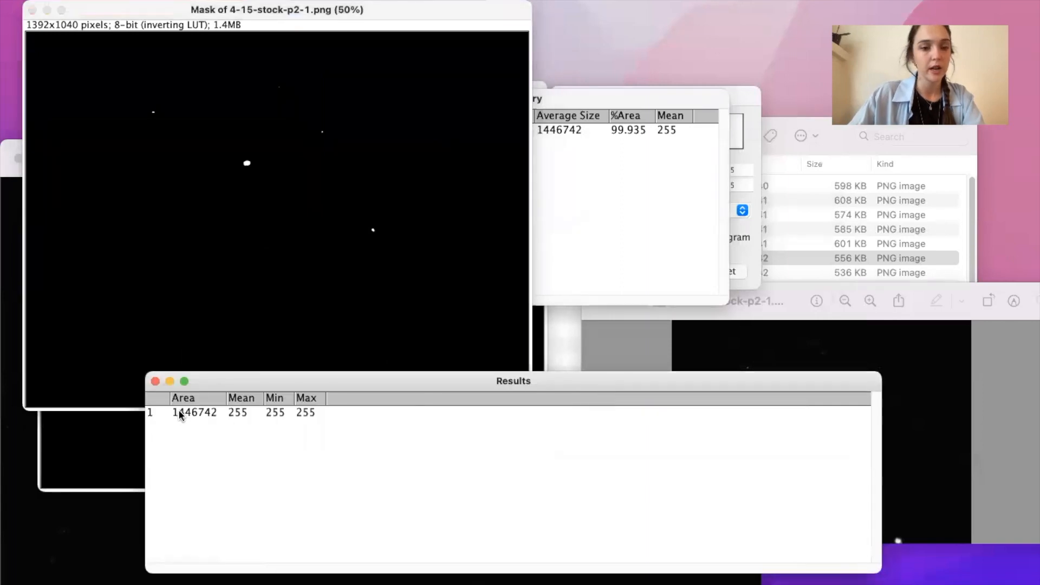
{"action": "left_click", "coordinate": [558, 291]}
{"action": "left_click_drag", "start_coordinate": [666, 99], "coordinate": [950, 62]}
{"action": "left_click_drag", "start_coordinate": [609, 382], "coordinate": [612, 446]}
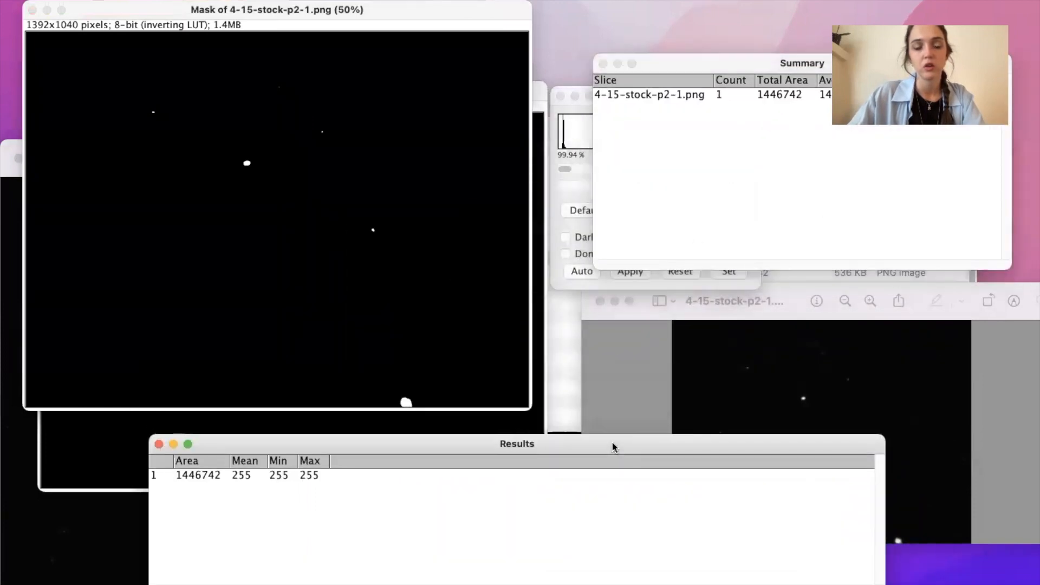
{"action": "left_click", "coordinate": [425, 337]}
{"action": "left_click", "coordinate": [564, 168]}
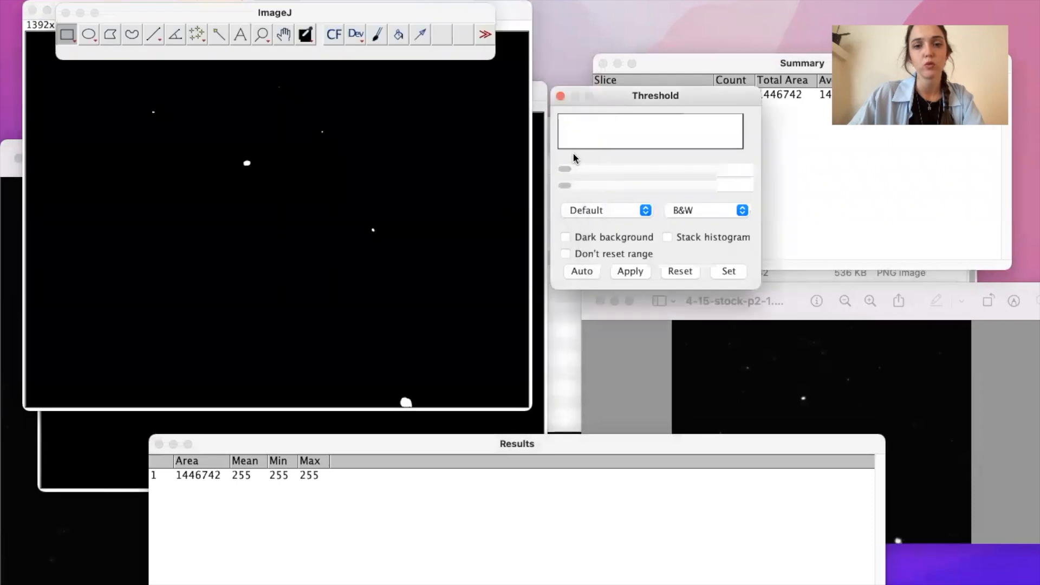
{"action": "left_click", "coordinate": [706, 211]}
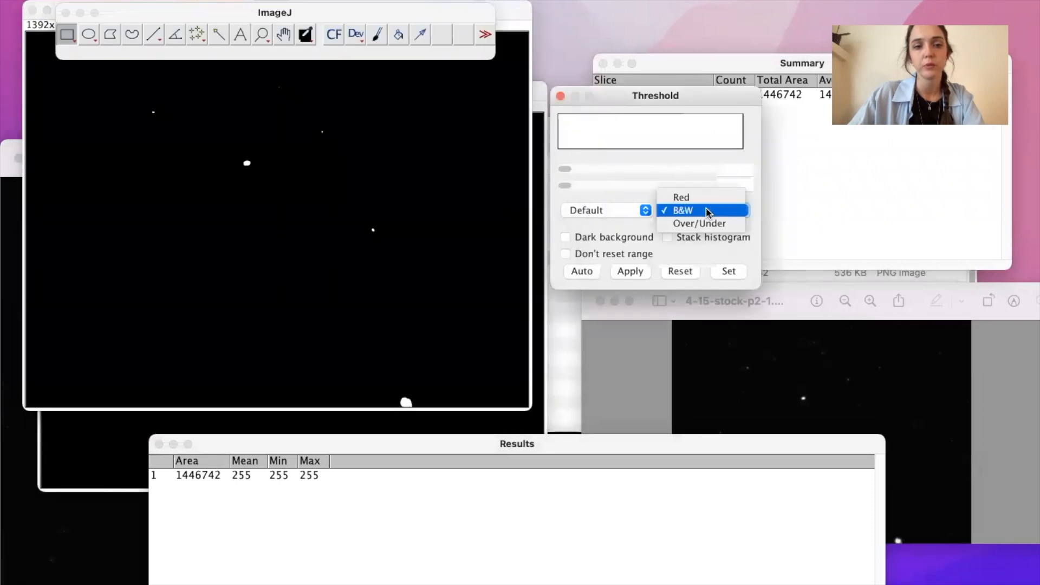
{"action": "left_click", "coordinate": [457, 242]}
Run Make Binary on the thresholded image with thresholded pixels to foreground, remaining pixels to background, and black foreground on white background enabled.
{"action": "left_click", "coordinate": [86, 452]}
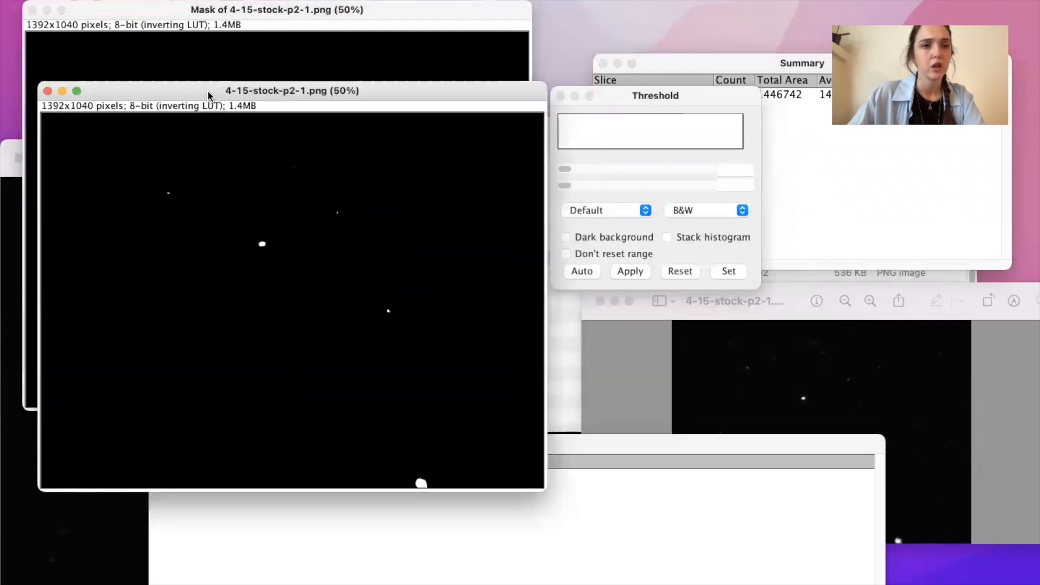
{"action": "left_click_drag", "start_coordinate": [208, 92], "coordinate": [208, 85]}
{"action": "left_click", "coordinate": [652, 102]}
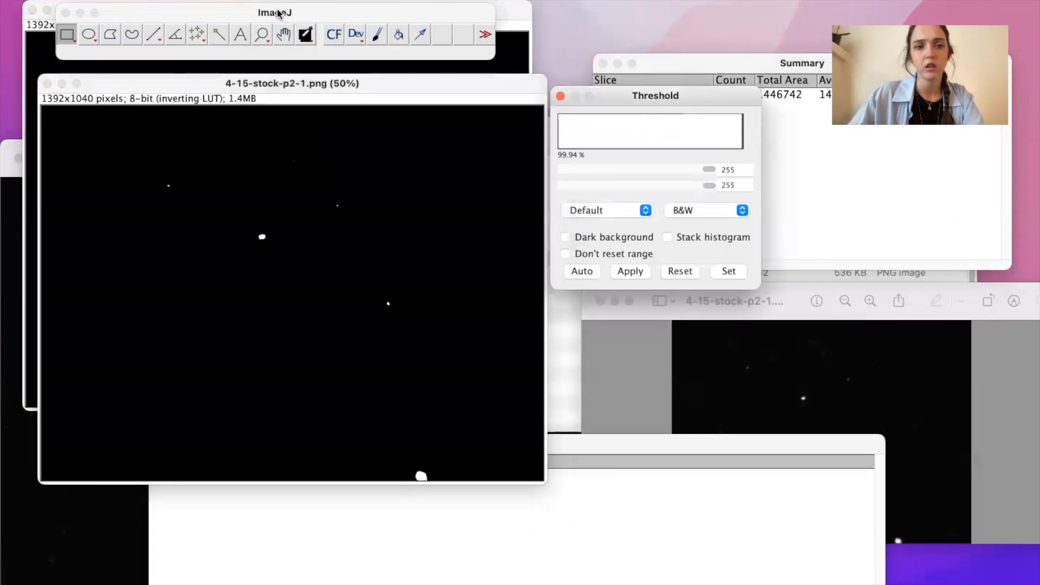
{"action": "left_click", "coordinate": [162, 1]}
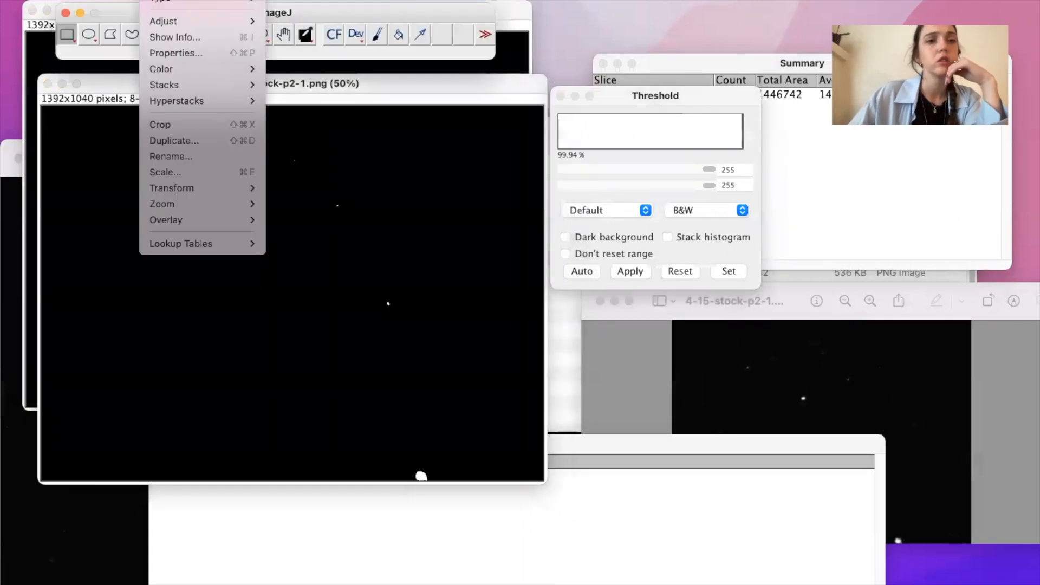
{"action": "mouse_move", "coordinate": [168, 11]}
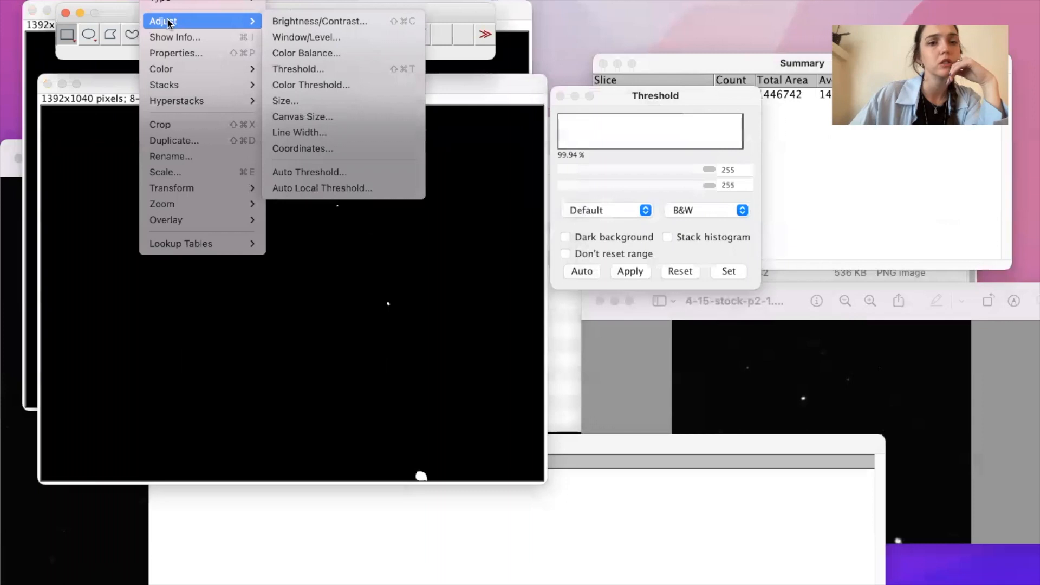
{"action": "mouse_move", "coordinate": [173, 72]}
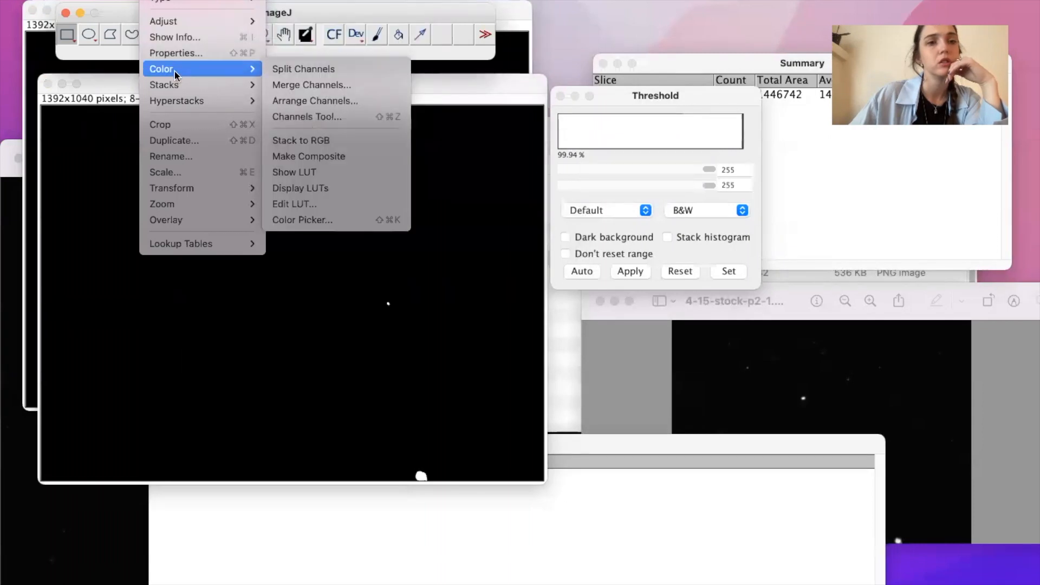
{"action": "mouse_move", "coordinate": [203, 2]}
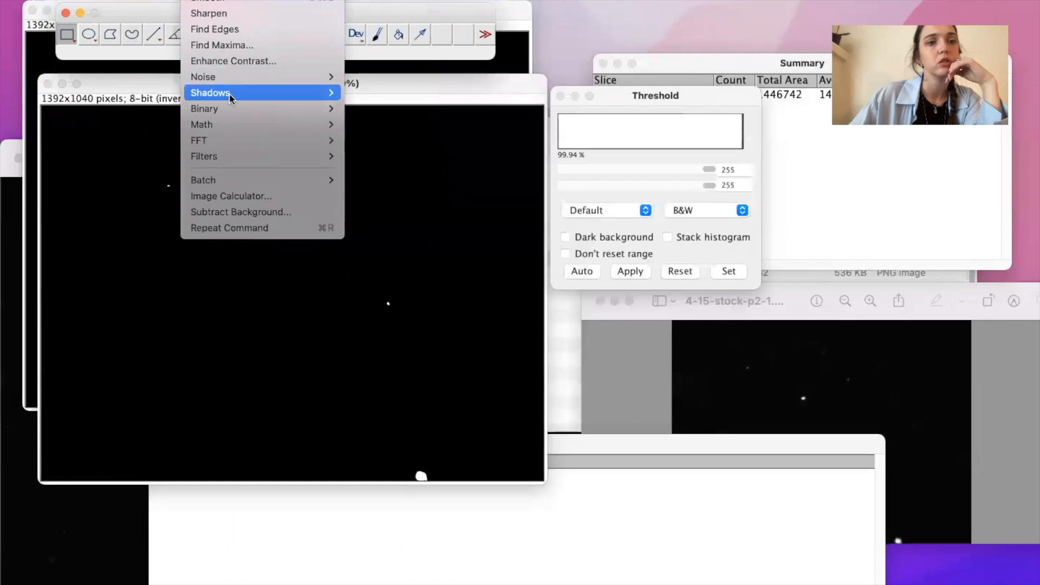
{"action": "mouse_move", "coordinate": [232, 109]}
{"action": "left_click", "coordinate": [383, 111]}
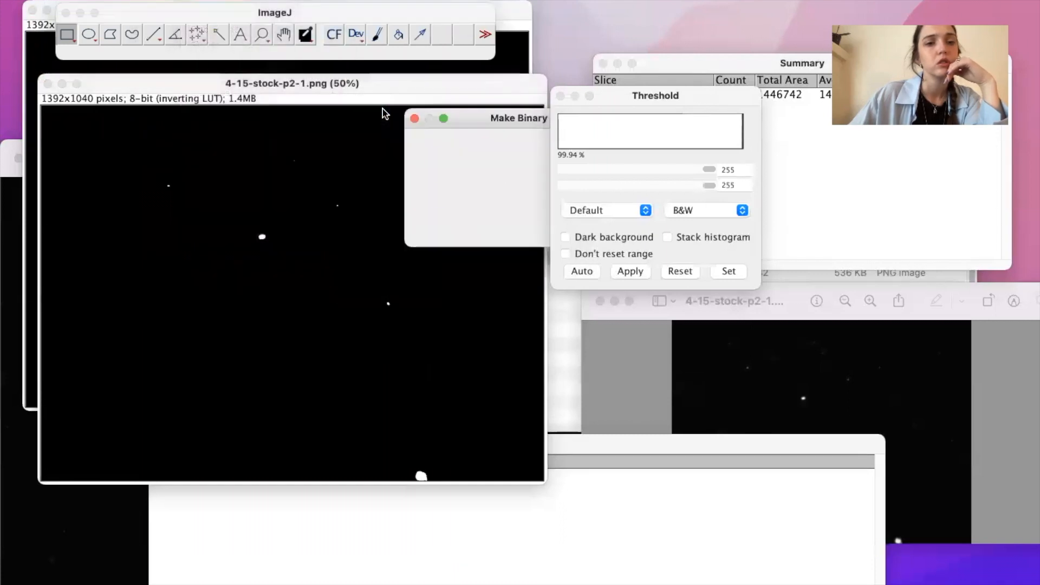
{"action": "left_click", "coordinate": [499, 153]}
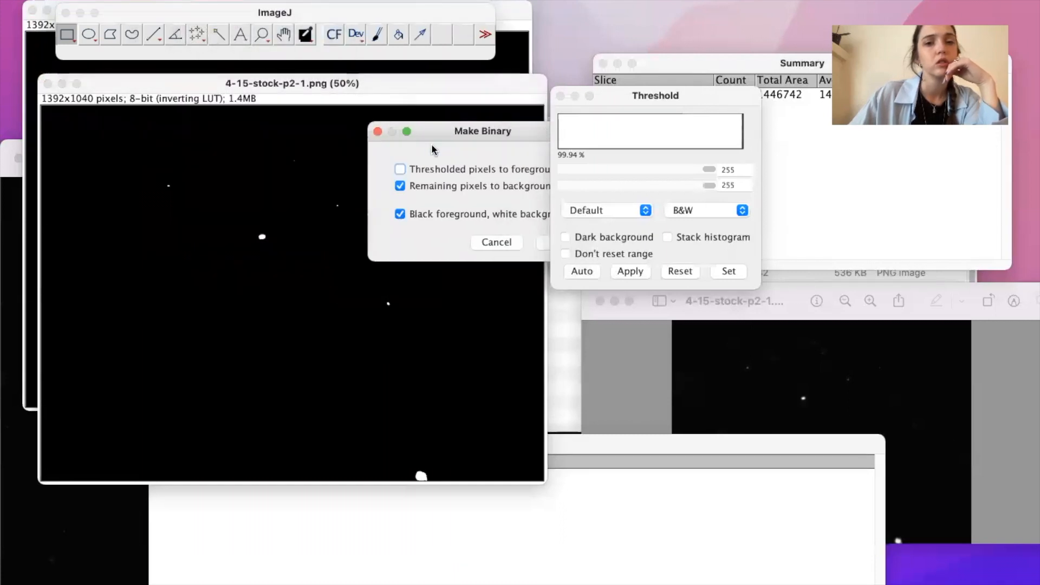
{"action": "left_click", "coordinate": [294, 247]}
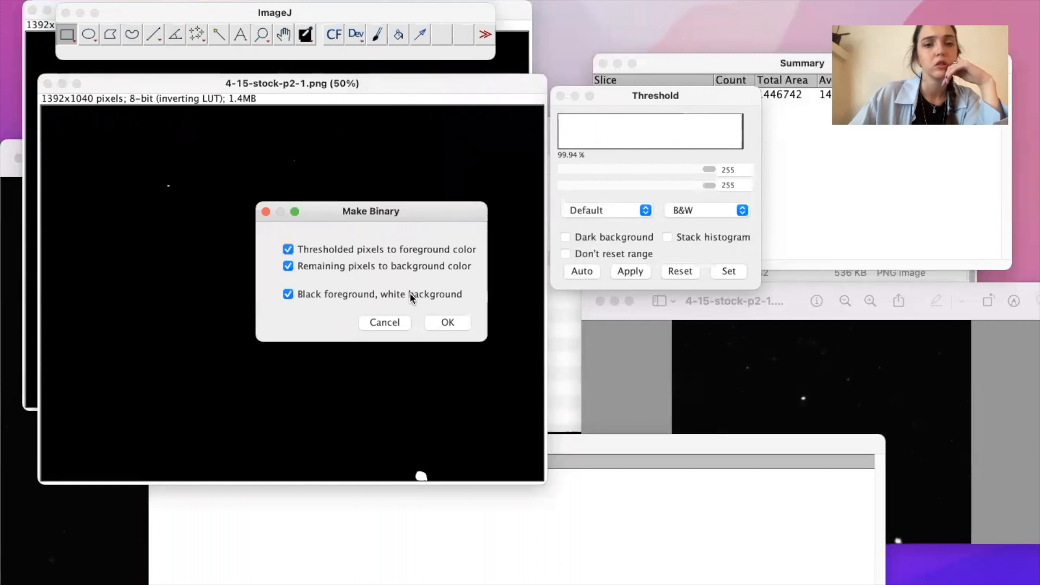
{"action": "left_click", "coordinate": [441, 320]}
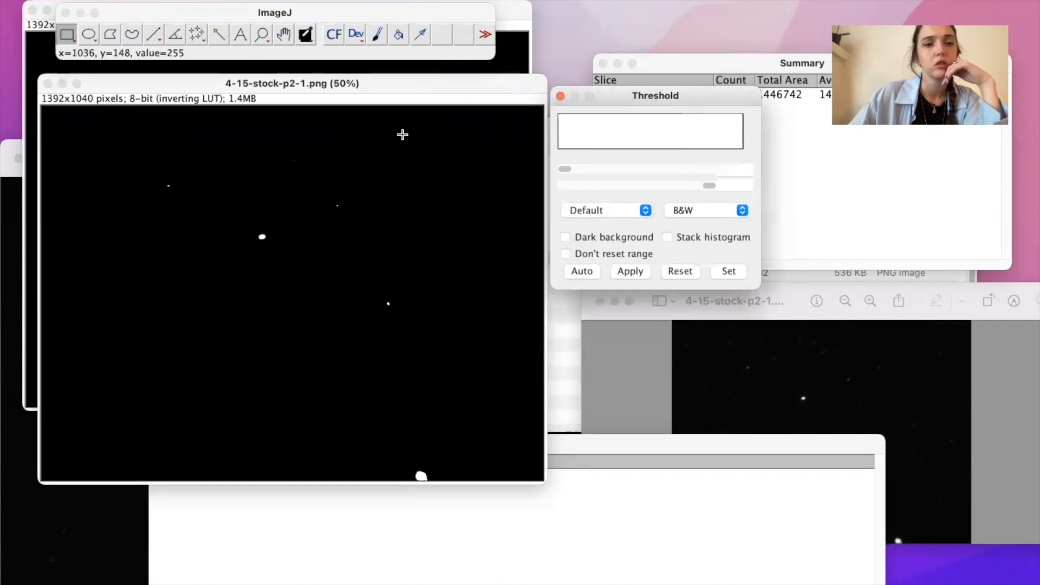
Run Make Binary again on 4-15-stock-p2-1.png to turn it into black particles on a white background.
{"action": "left_click", "coordinate": [325, 83]}
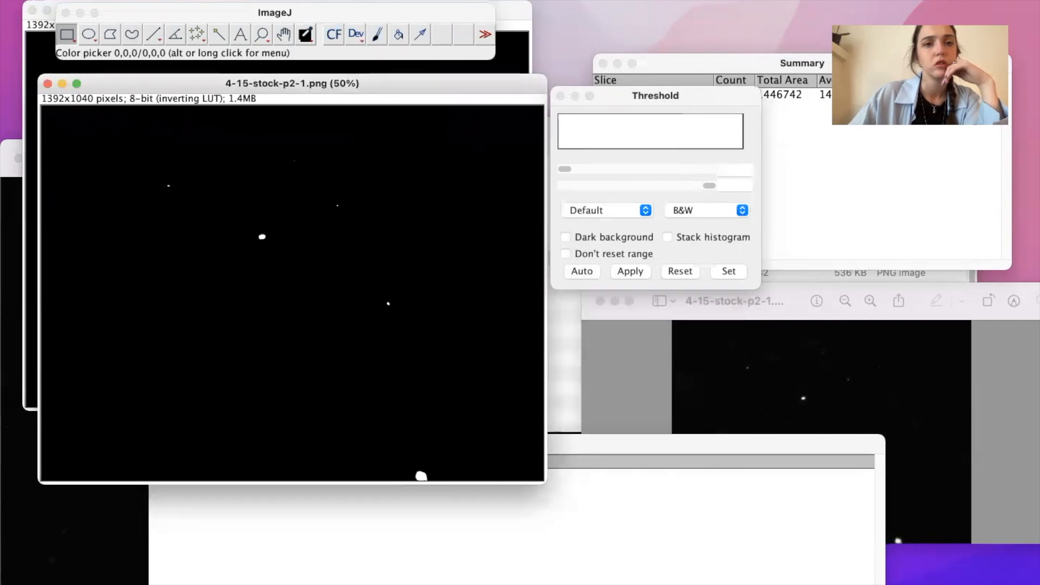
{"action": "left_click", "coordinate": [254, 1]}
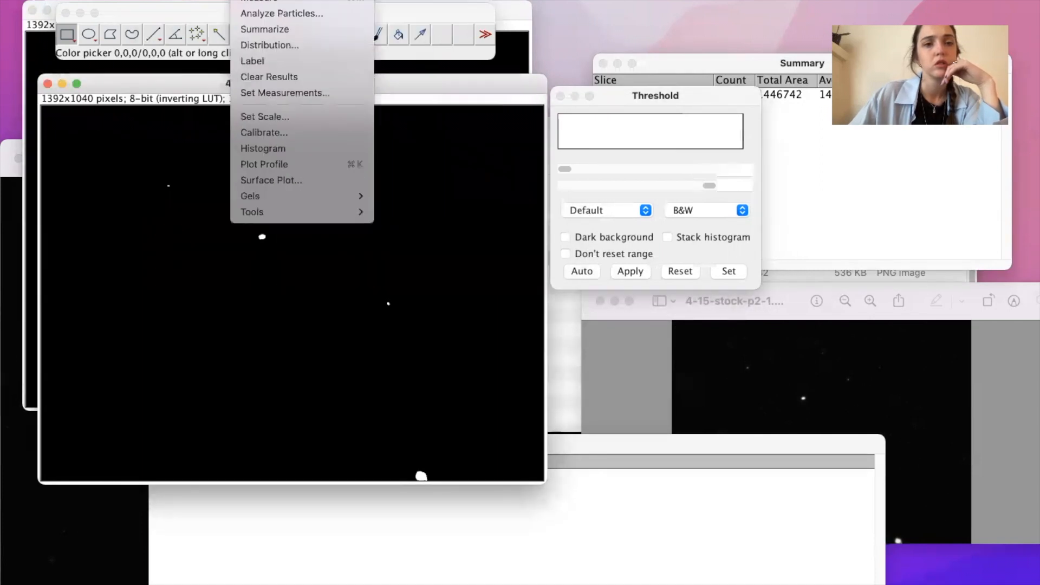
{"action": "mouse_move", "coordinate": [205, 0]}
{"action": "mouse_move", "coordinate": [233, 111]}
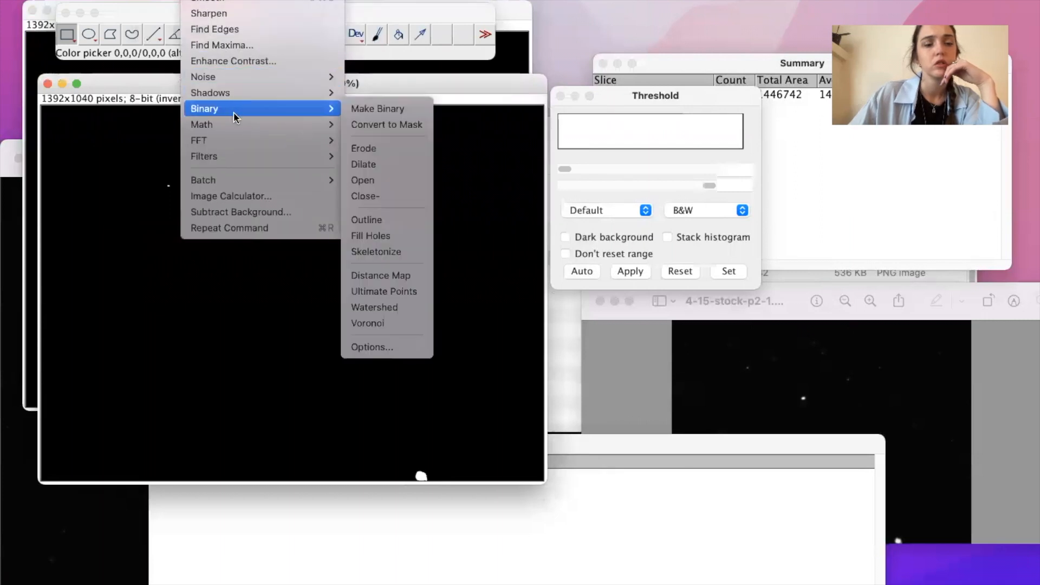
{"action": "left_click", "coordinate": [380, 110]}
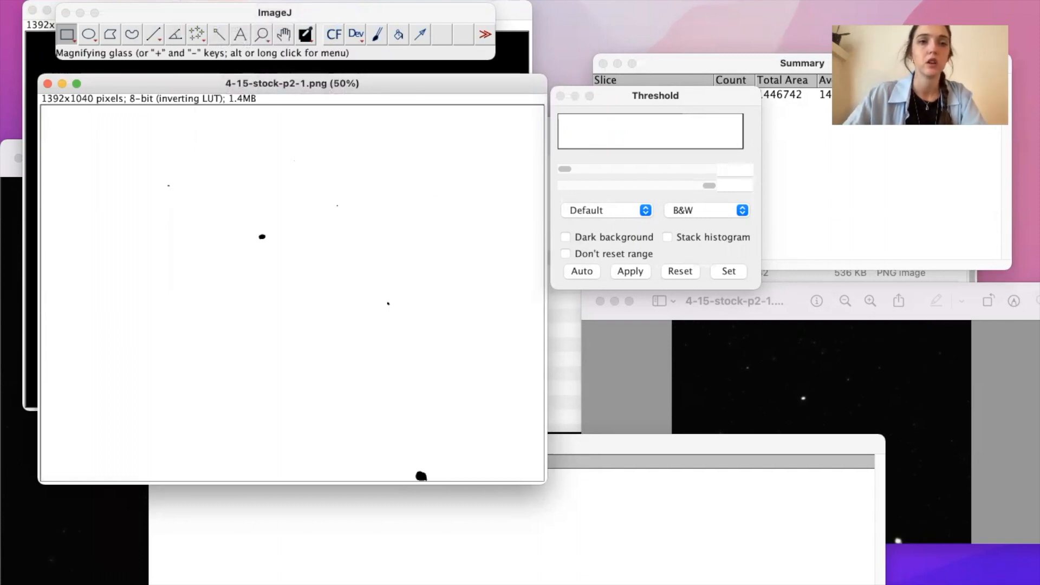
Run Analyze Particles with size 0-Infinity, circularity 0.00-1.00, Masks, Display results, Clear results and Summarize, discarding the earlier measurement.
{"action": "left_click", "coordinate": [252, 1]}
{"action": "left_click", "coordinate": [264, 16]}
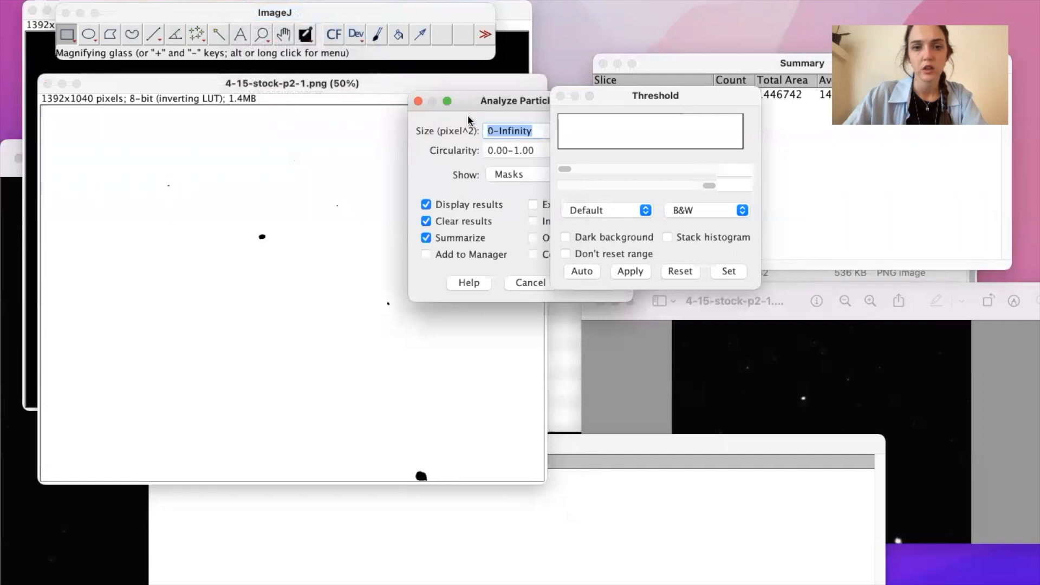
{"action": "left_click_drag", "start_coordinate": [688, 96], "coordinate": [813, 239]}
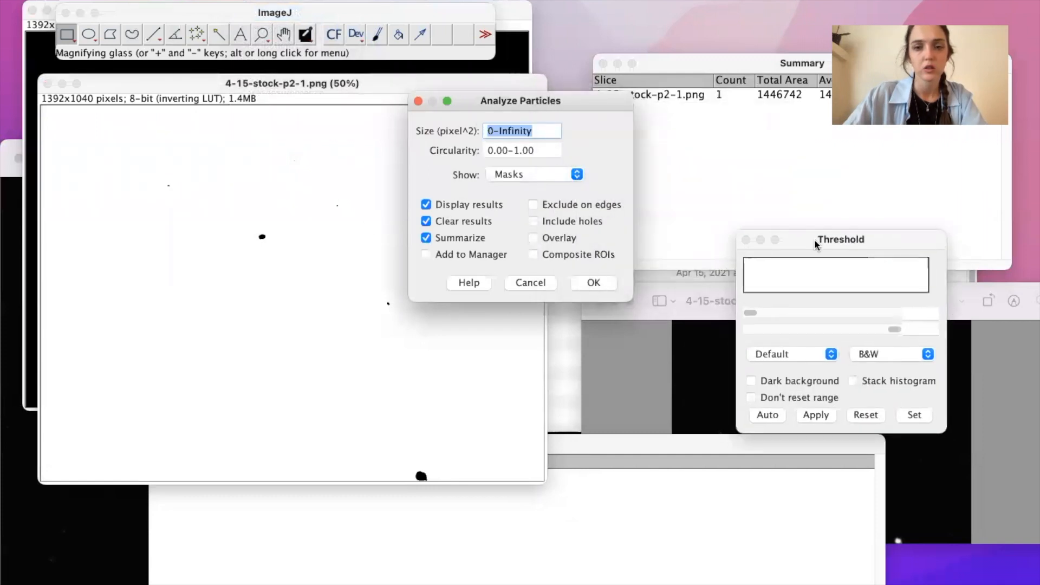
{"action": "left_click", "coordinate": [595, 279]}
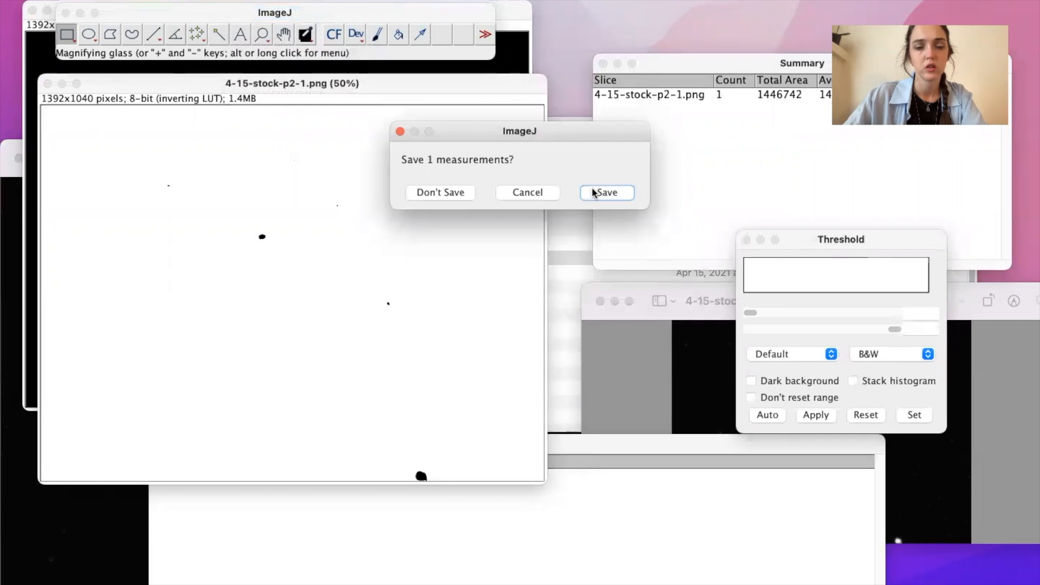
{"action": "left_click", "coordinate": [436, 195]}
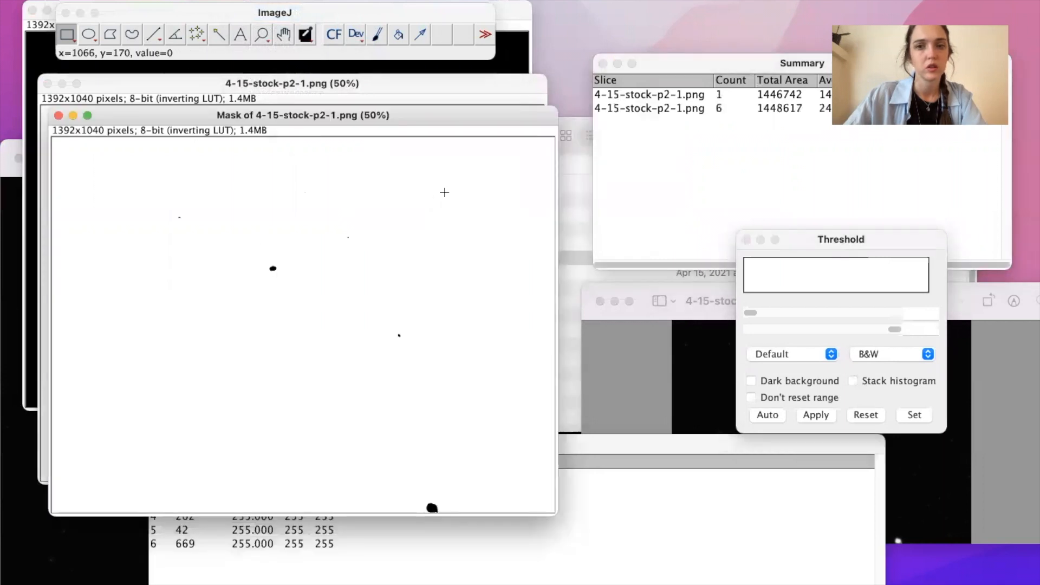
Bring the Results table up beside the new mask image and delete its first row, the background area.
{"action": "left_click", "coordinate": [459, 566]}
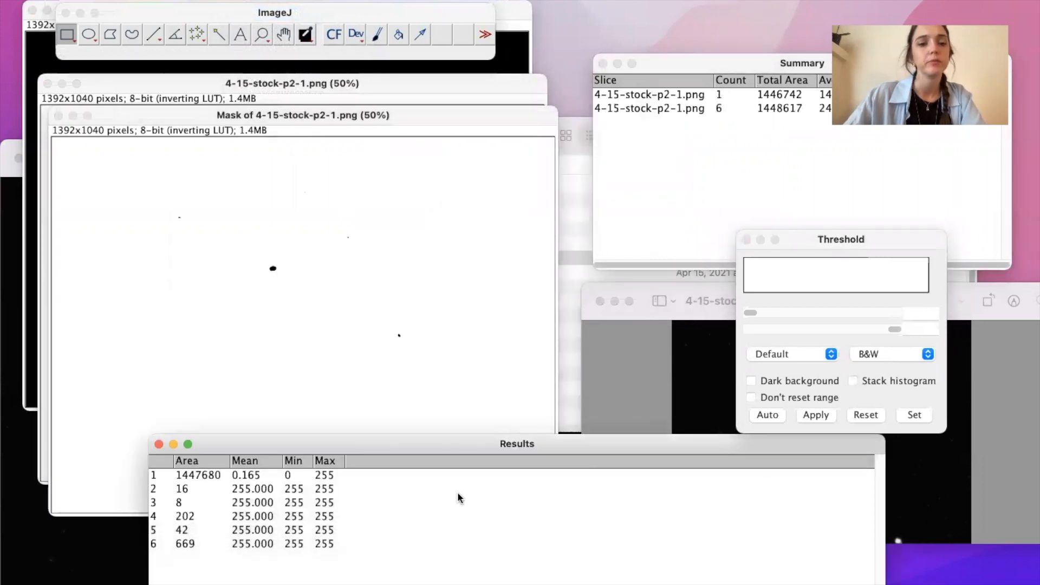
{"action": "left_click_drag", "start_coordinate": [413, 450], "coordinate": [673, 129]}
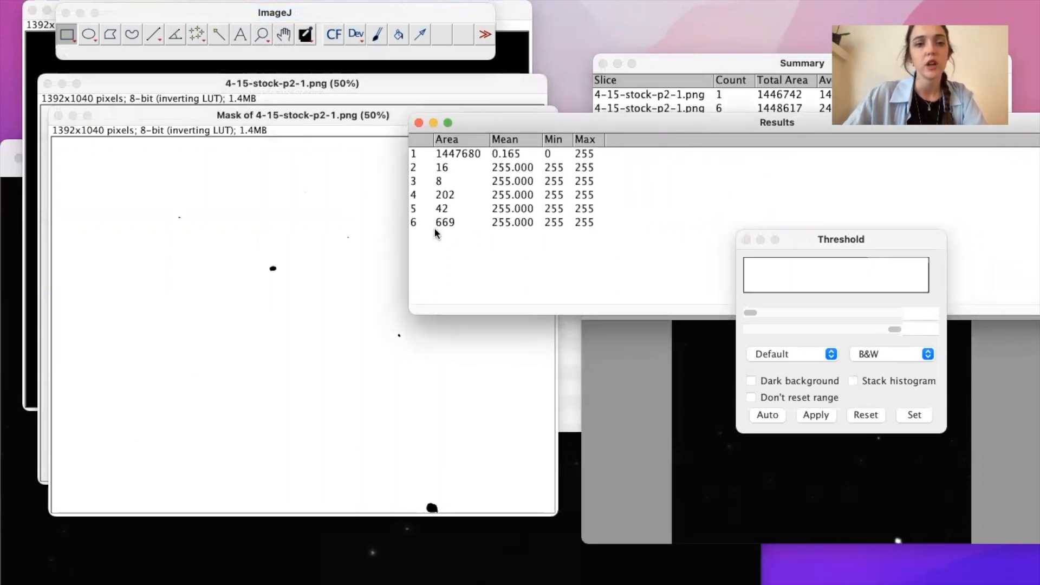
{"action": "left_click", "coordinate": [439, 154]}
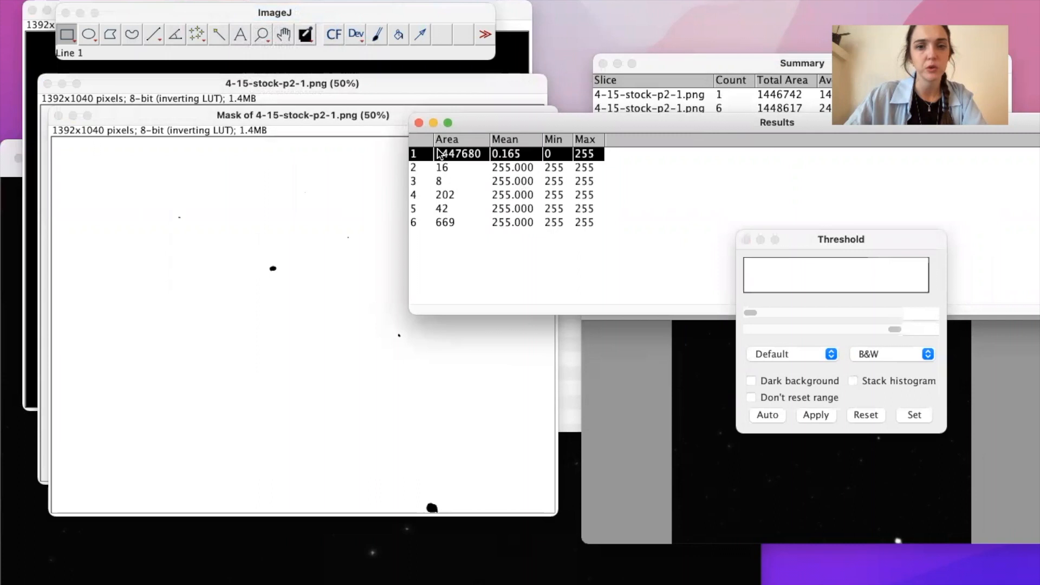
{"action": "key", "text": "Delete"}
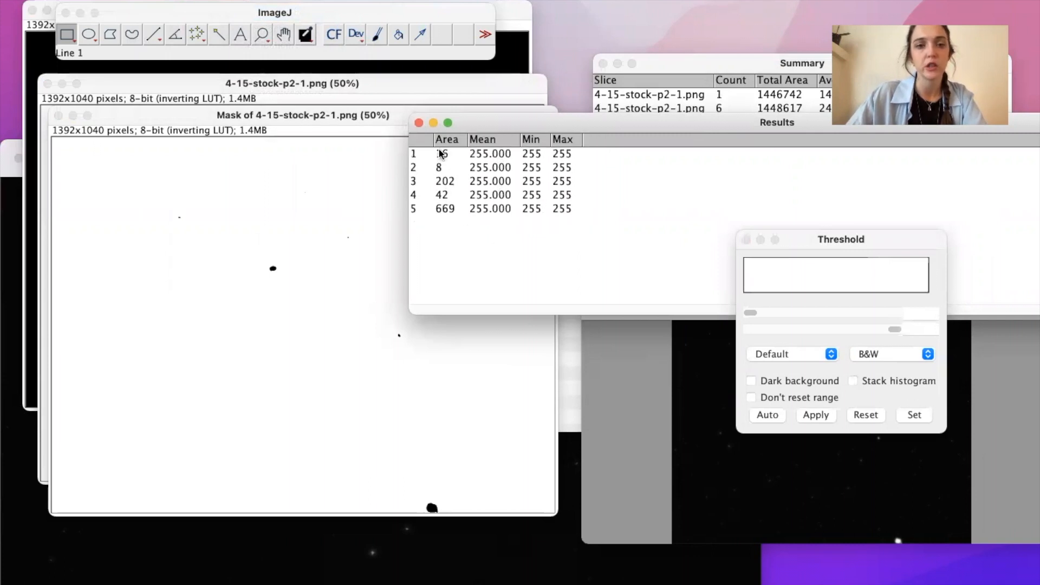
Compare the remaining areas in the Results table with the particles in the mask image, down to the last row.
{"action": "left_click", "coordinate": [442, 154]}
{"action": "left_click", "coordinate": [441, 211], "text": "shift"}
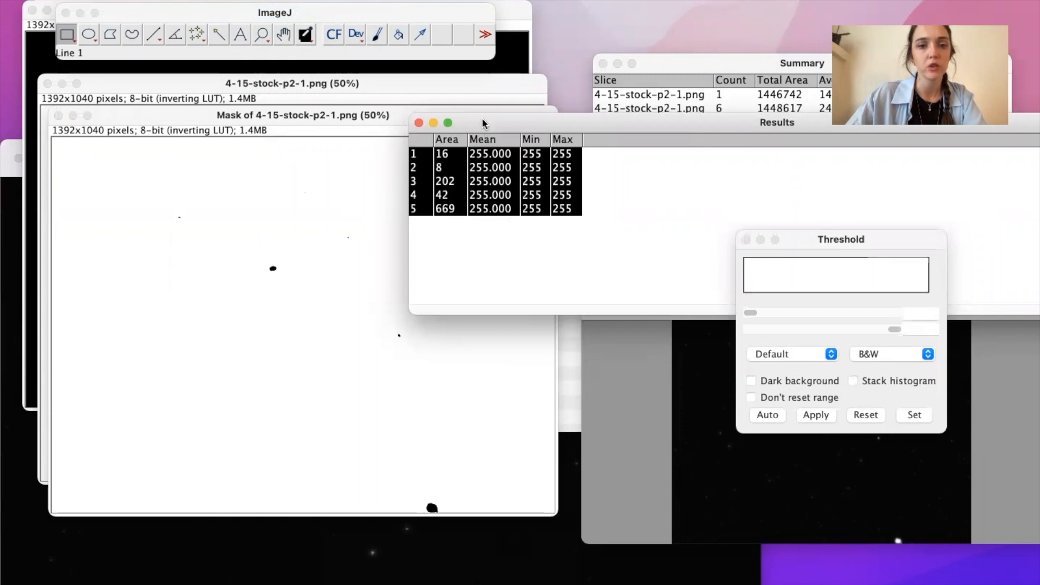
{"action": "left_click_drag", "start_coordinate": [482, 123], "coordinate": [592, 112]}
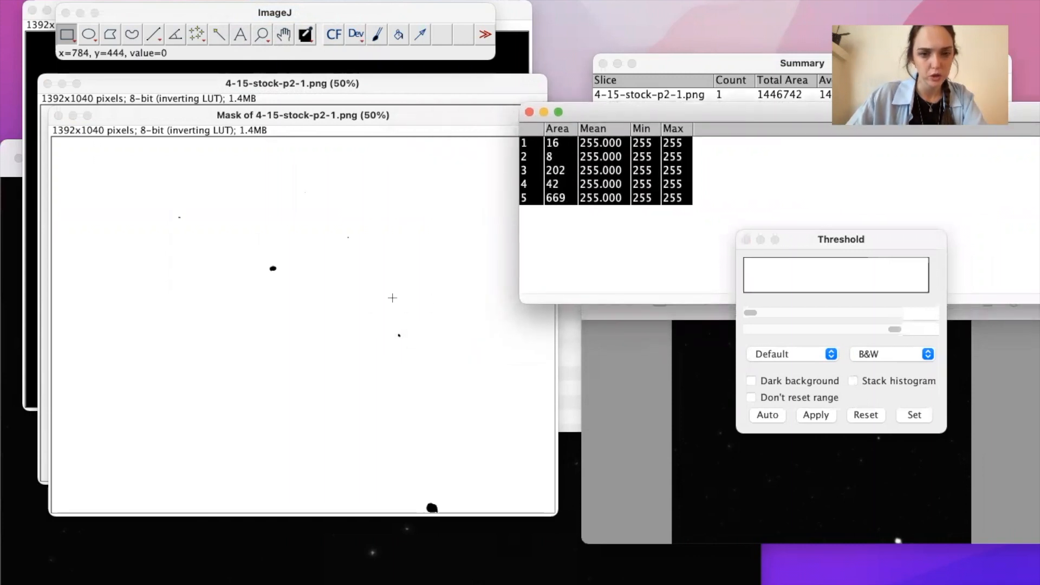
{"action": "left_click", "coordinate": [348, 239]}
{"action": "left_click_drag", "start_coordinate": [348, 235], "coordinate": [363, 246]}
{"action": "left_click", "coordinate": [390, 263]}
{"action": "left_click_drag", "start_coordinate": [678, 112], "coordinate": [678, 112]}
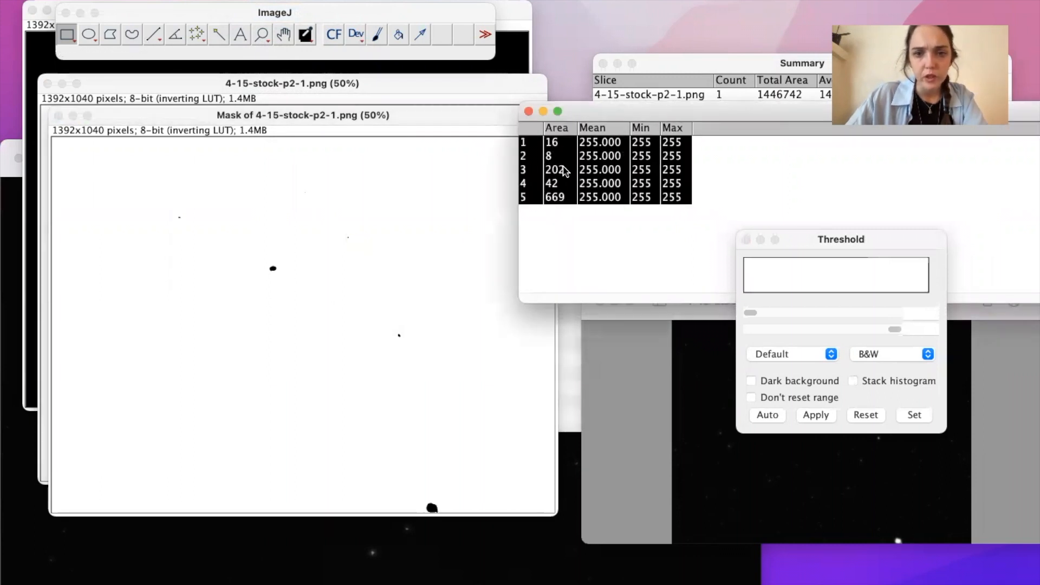
{"action": "left_click", "coordinate": [563, 201]}
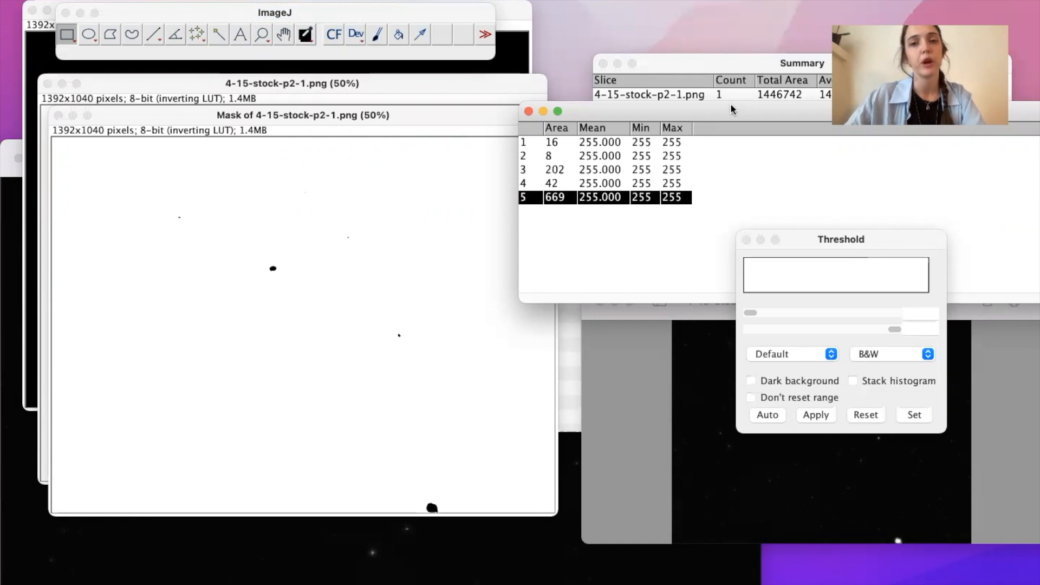
Select all rows of the Results table and reposition its window partly over the mask image.
{"action": "left_click_drag", "start_coordinate": [731, 112], "coordinate": [594, 122]}
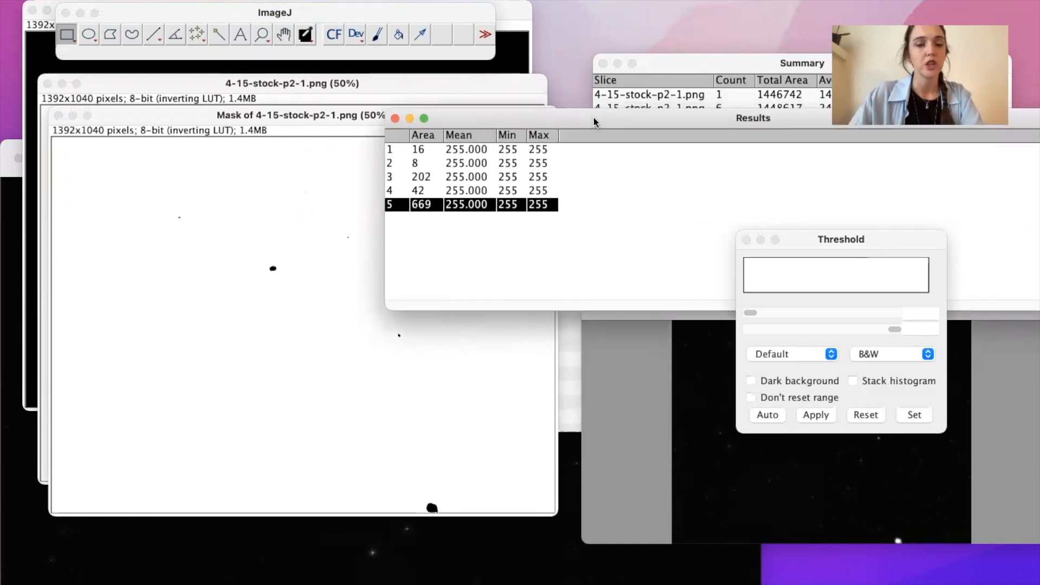
{"action": "key", "text": "super+a"}
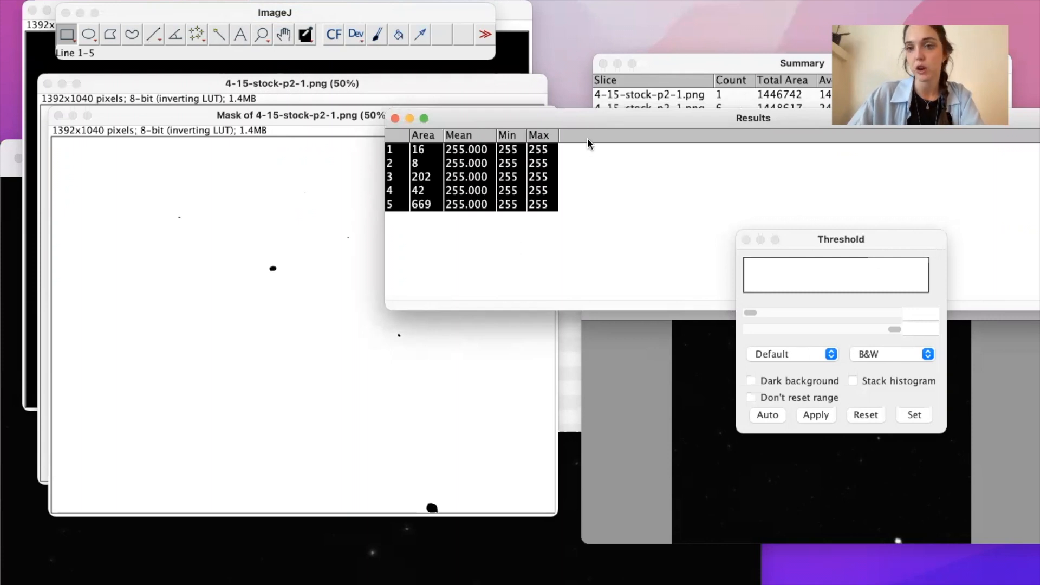
{"action": "left_click_drag", "start_coordinate": [552, 118], "coordinate": [649, 124]}
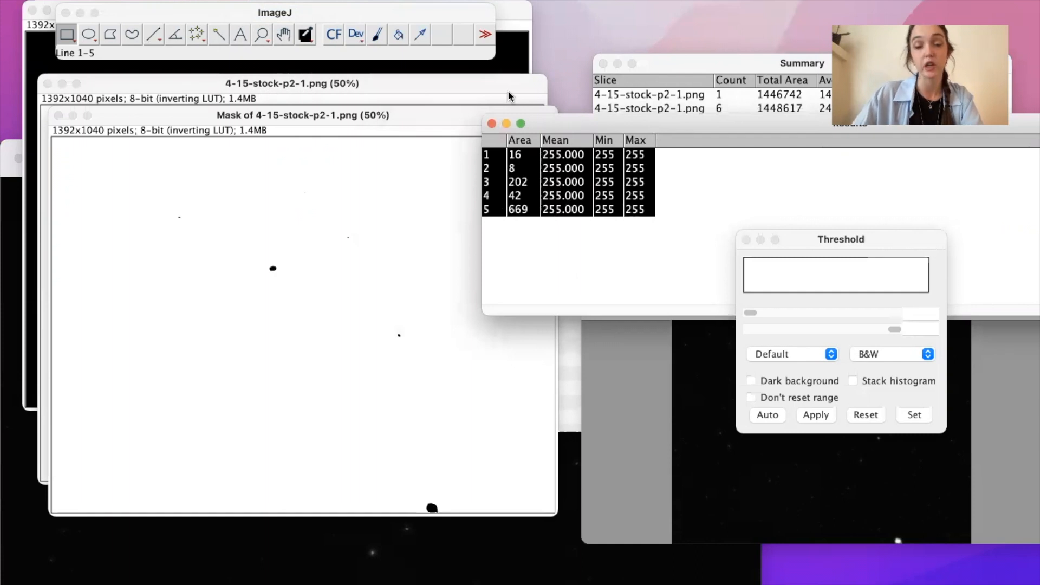
{"action": "left_click_drag", "start_coordinate": [566, 132], "coordinate": [620, 138]}
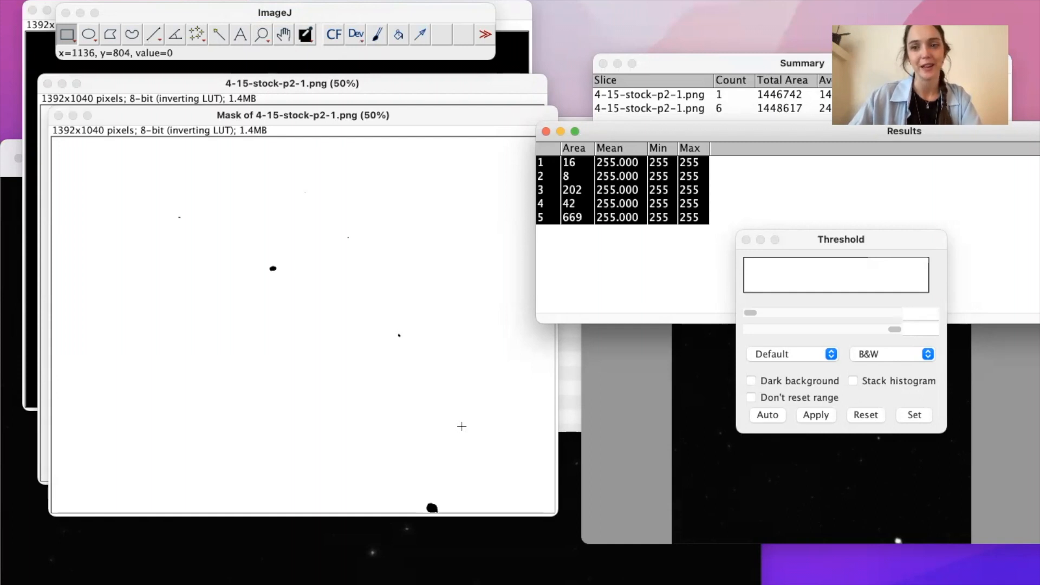
{"action": "left_click_drag", "start_coordinate": [724, 130], "coordinate": [556, 93]}
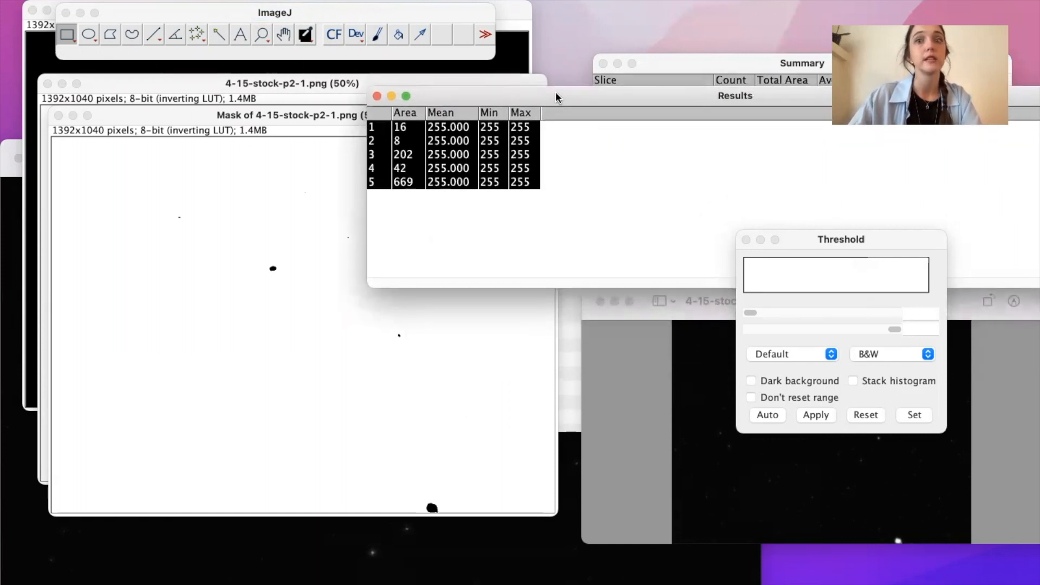